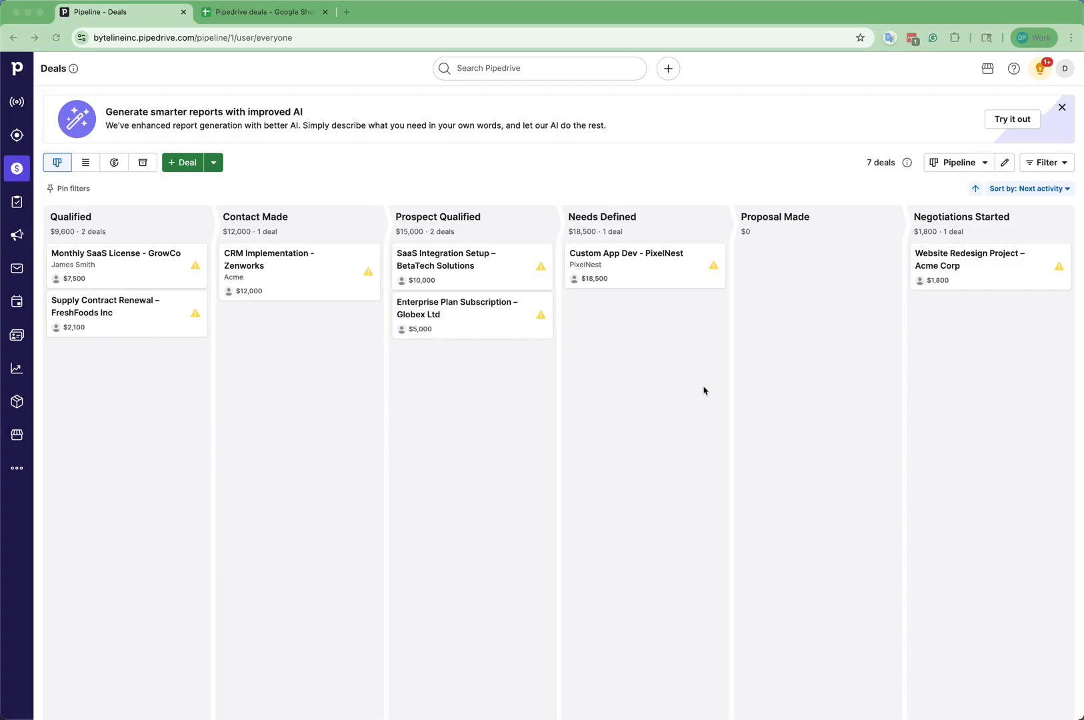
Step: Compare the deals in the Pipedrive pipeline with the rows in the Pipedrive deals spreadsheet
left_click(241, 12)
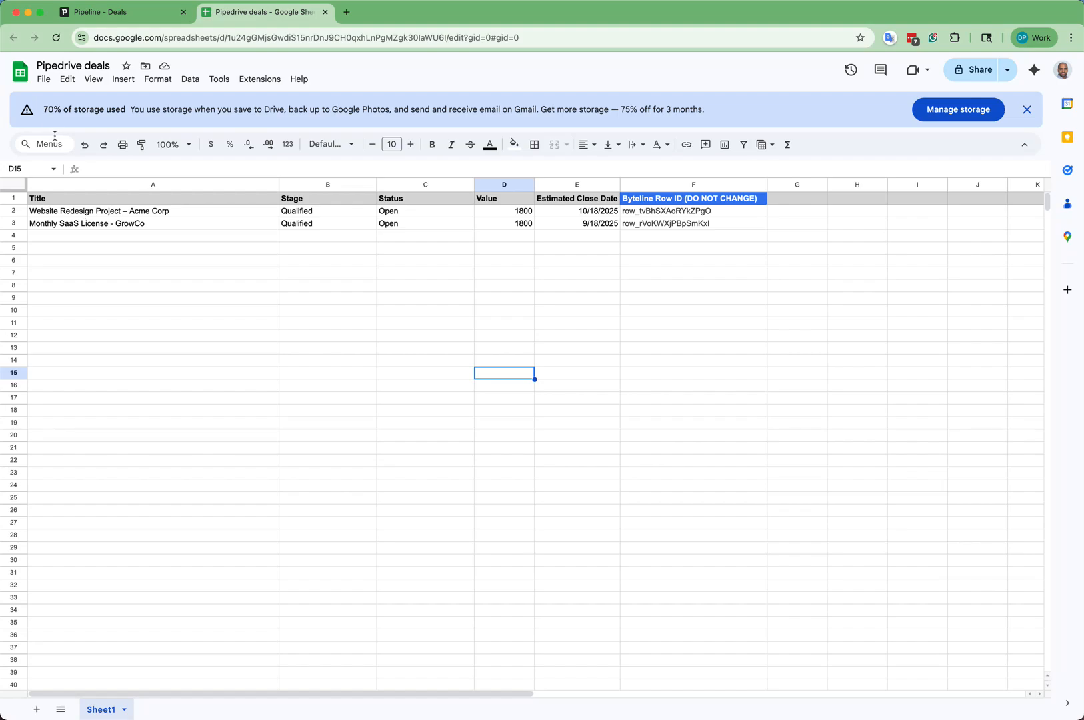
left_click(90, 12)
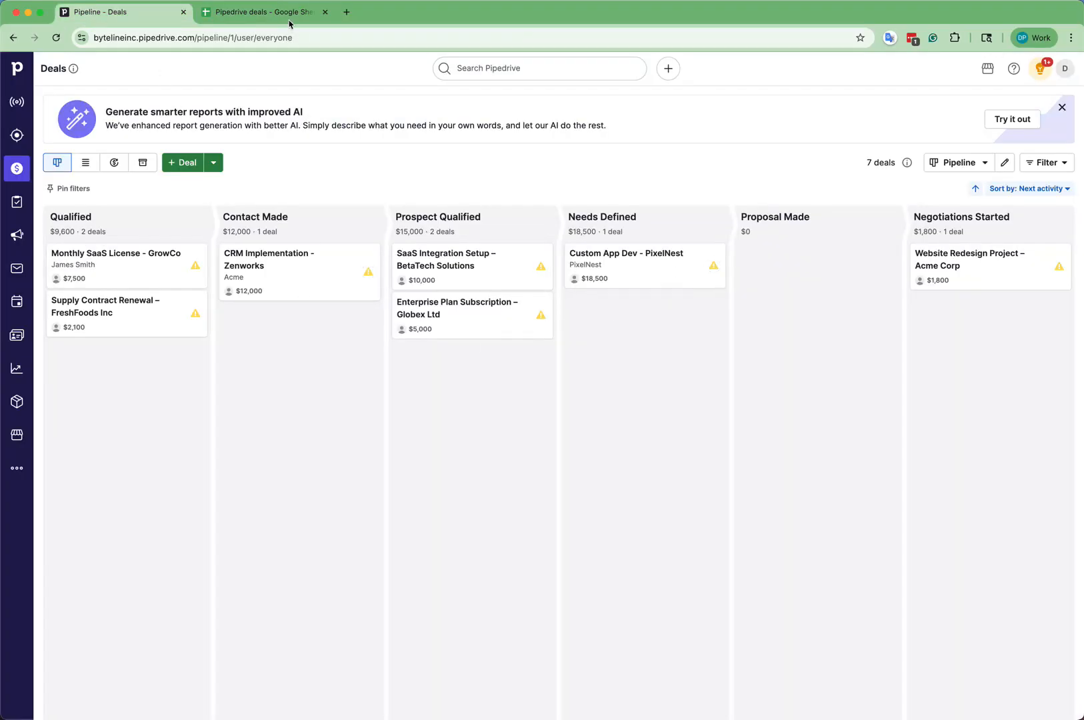
left_click(253, 24)
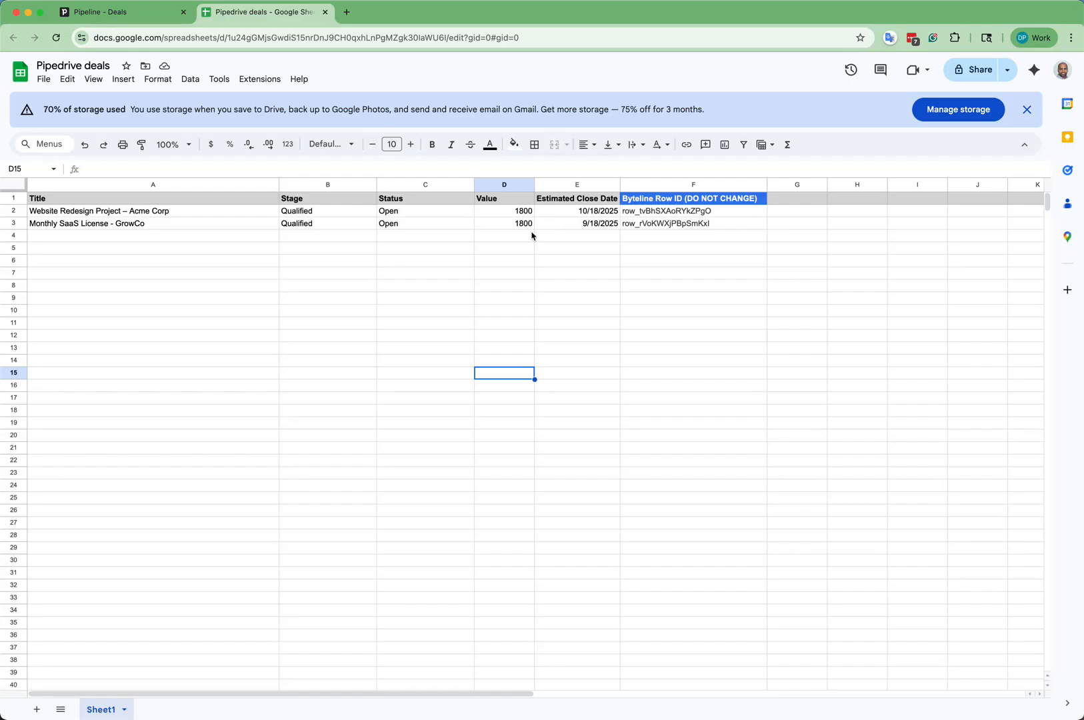
Step: Open byteline.io in a new browser tab and log in to the Byteline console
left_click(350, 13)
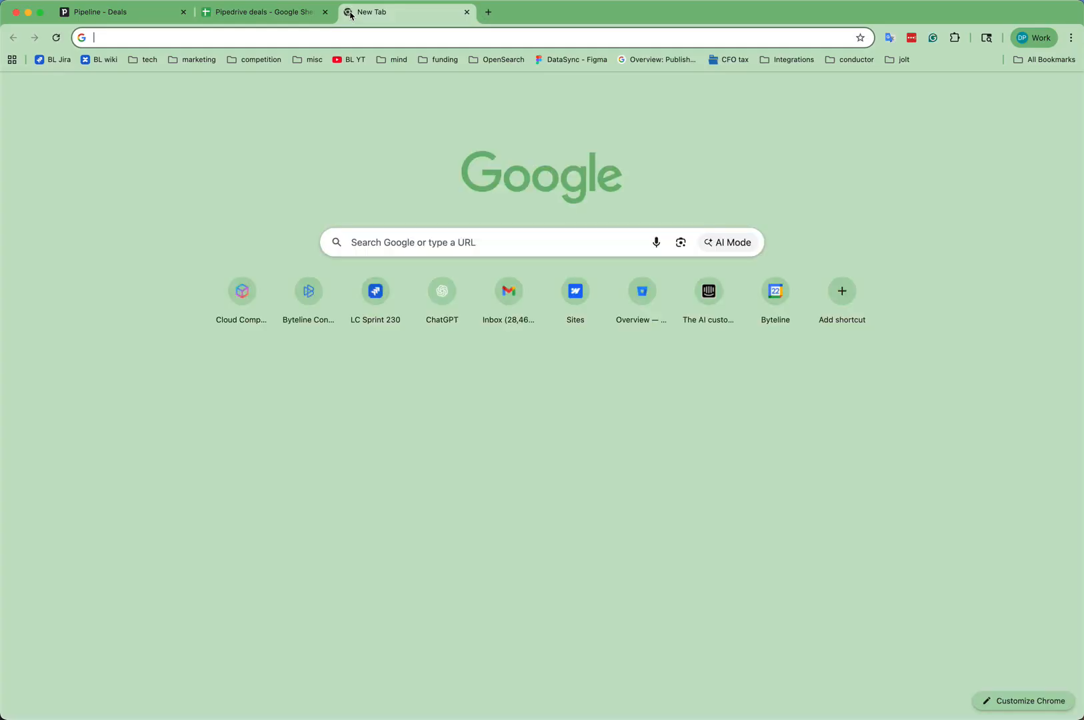
type("byteline.io")
key("Return")
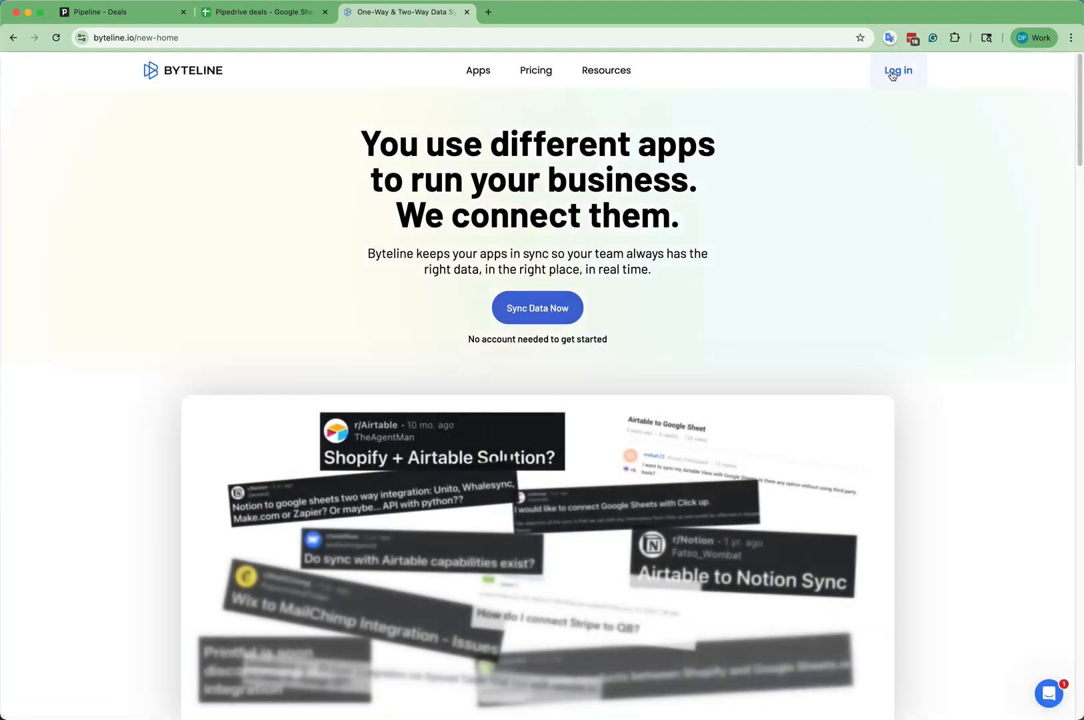
left_click(899, 71)
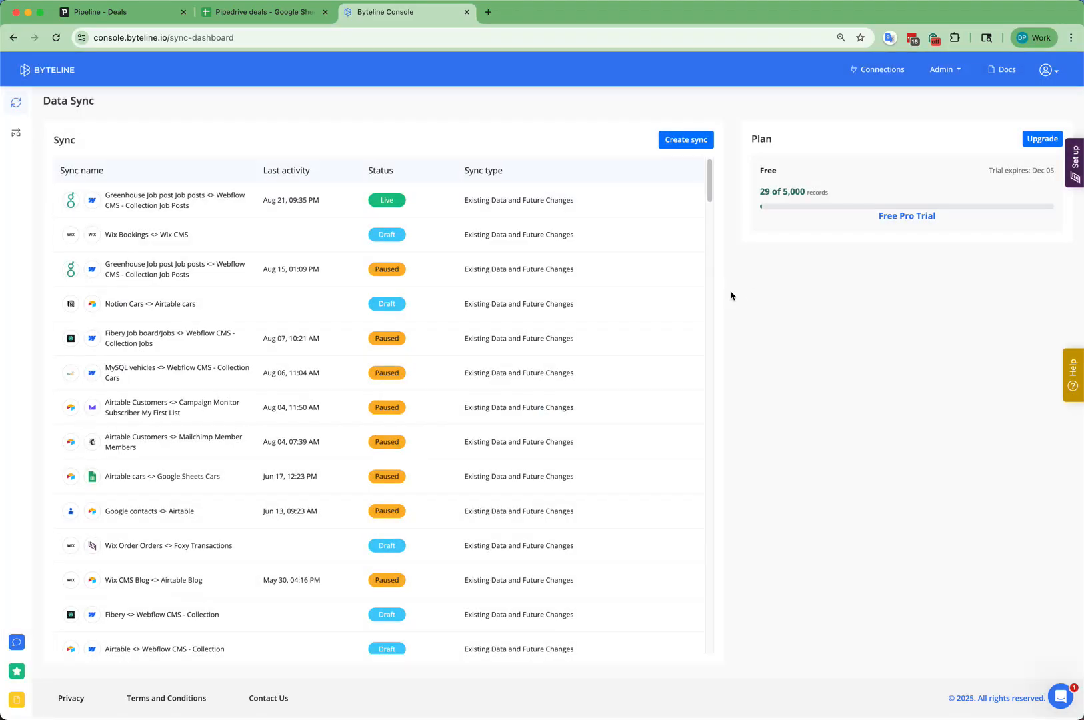
Step: Create a new sync with Pipedrive as the first app and Deal as the data type
left_click(687, 143)
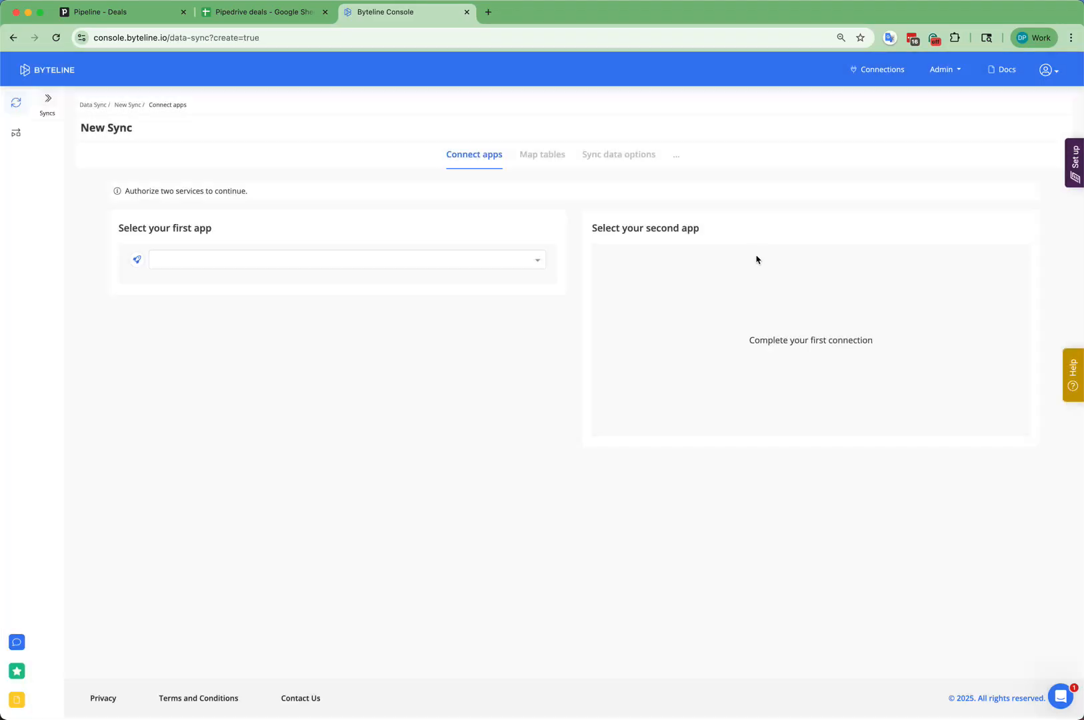
left_click(410, 264)
type("p")
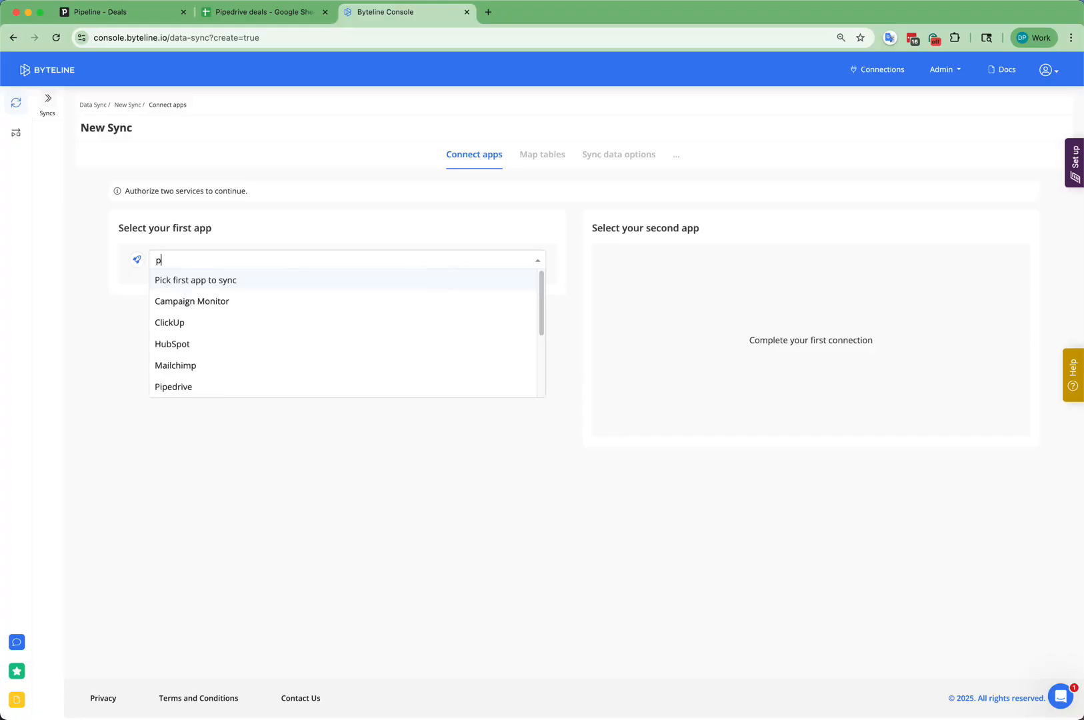
left_click(224, 386)
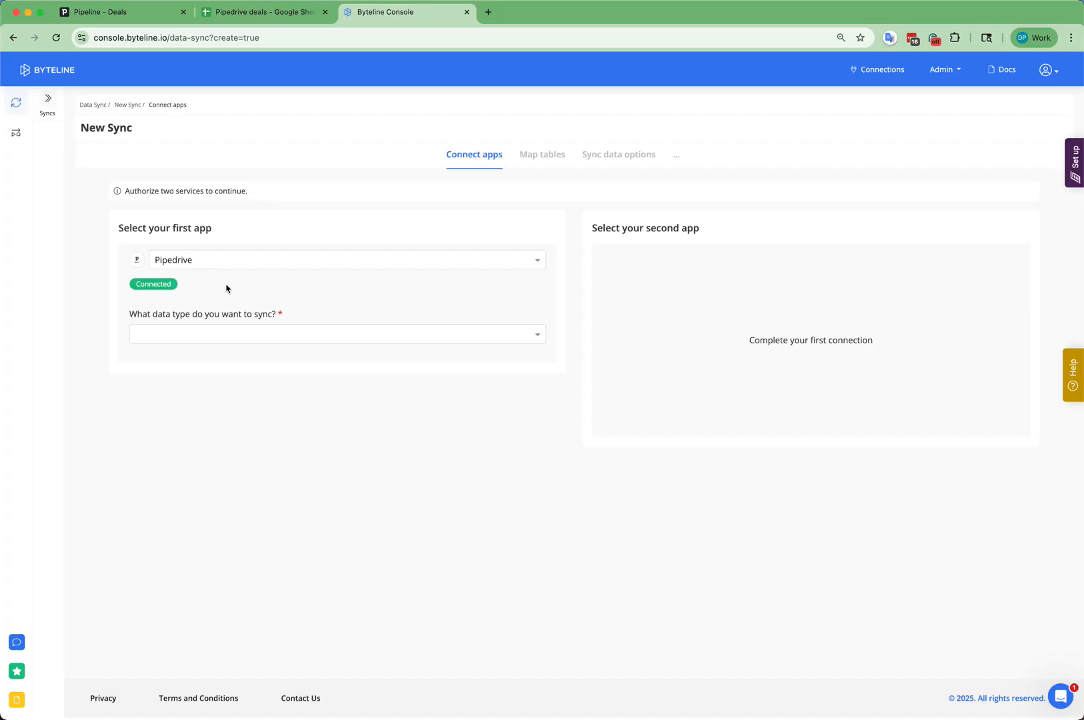
left_click(220, 334)
left_click(154, 383)
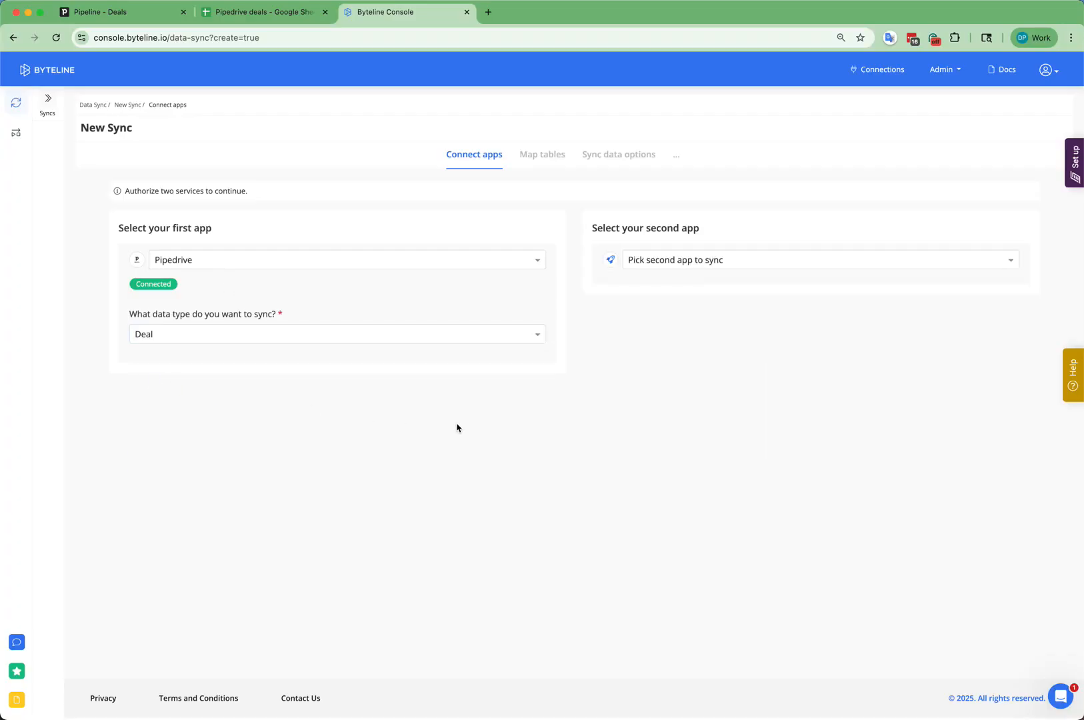
Step: Set Google Sheets as the second app of the sync and proceed to table mapping
left_click(659, 261)
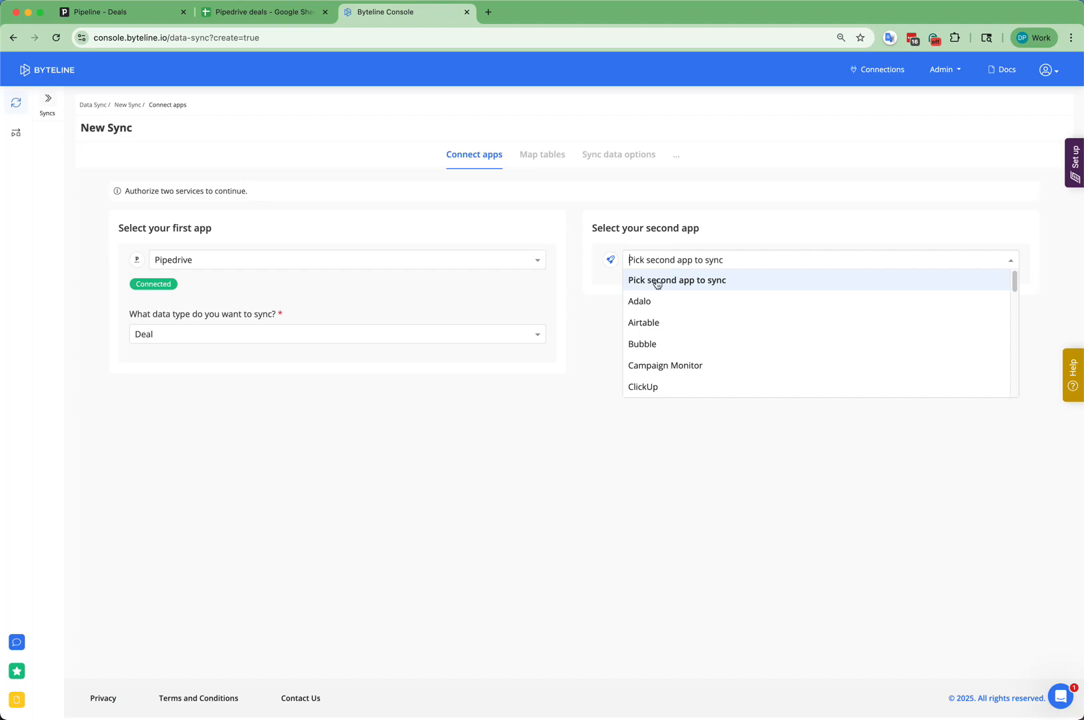
type("g")
left_click(666, 327)
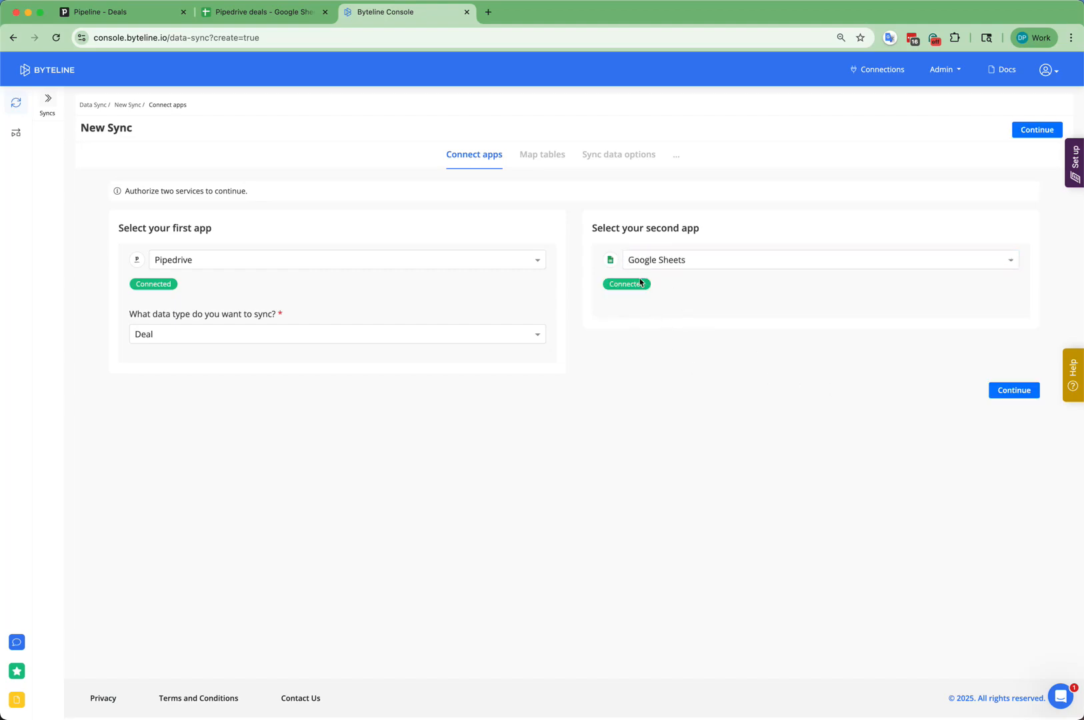
left_click(1024, 390)
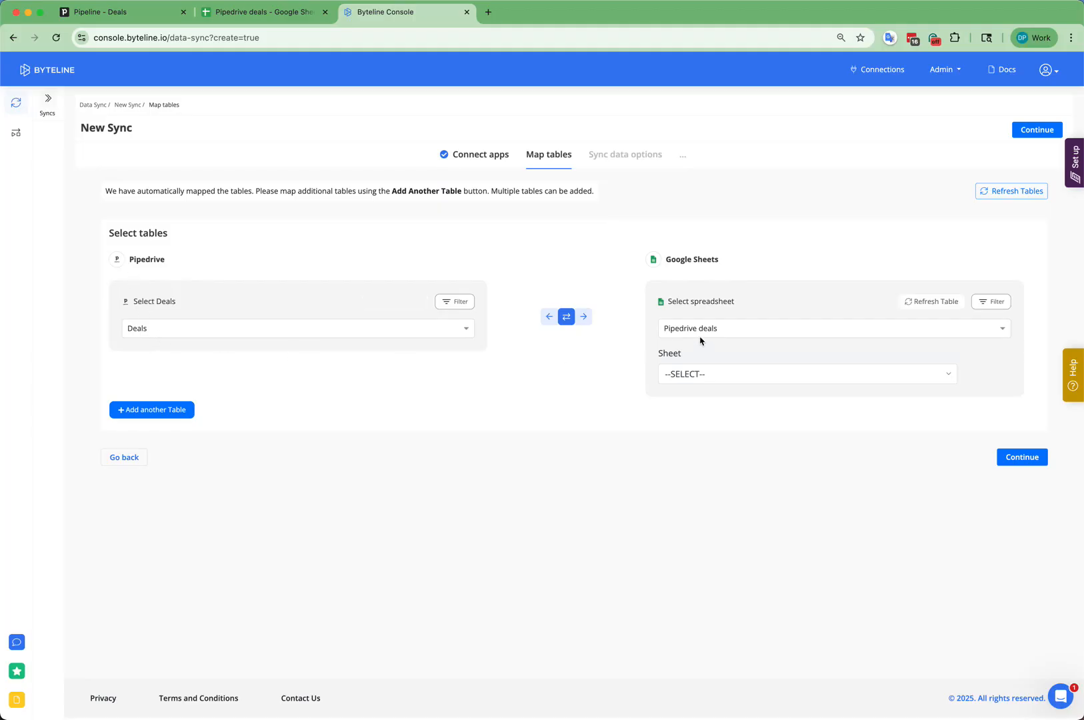
Step: Map the Pipedrive Deals table to Sheet1 of the Pipedrive deals spreadsheet
left_click(253, 13)
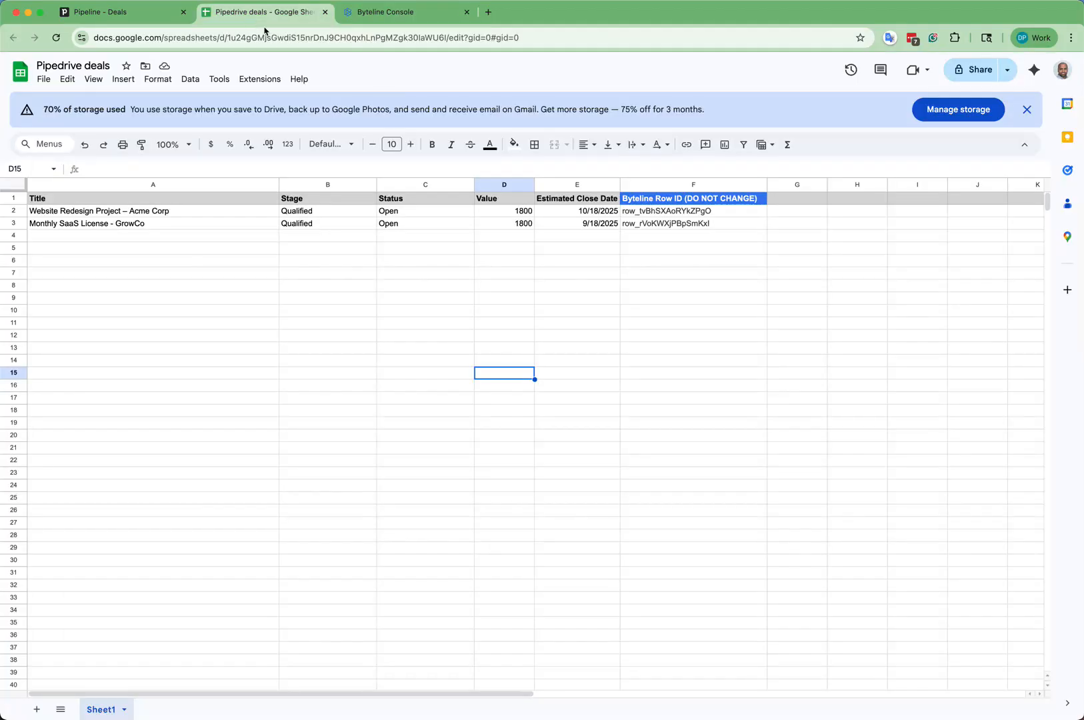
left_click(383, 15)
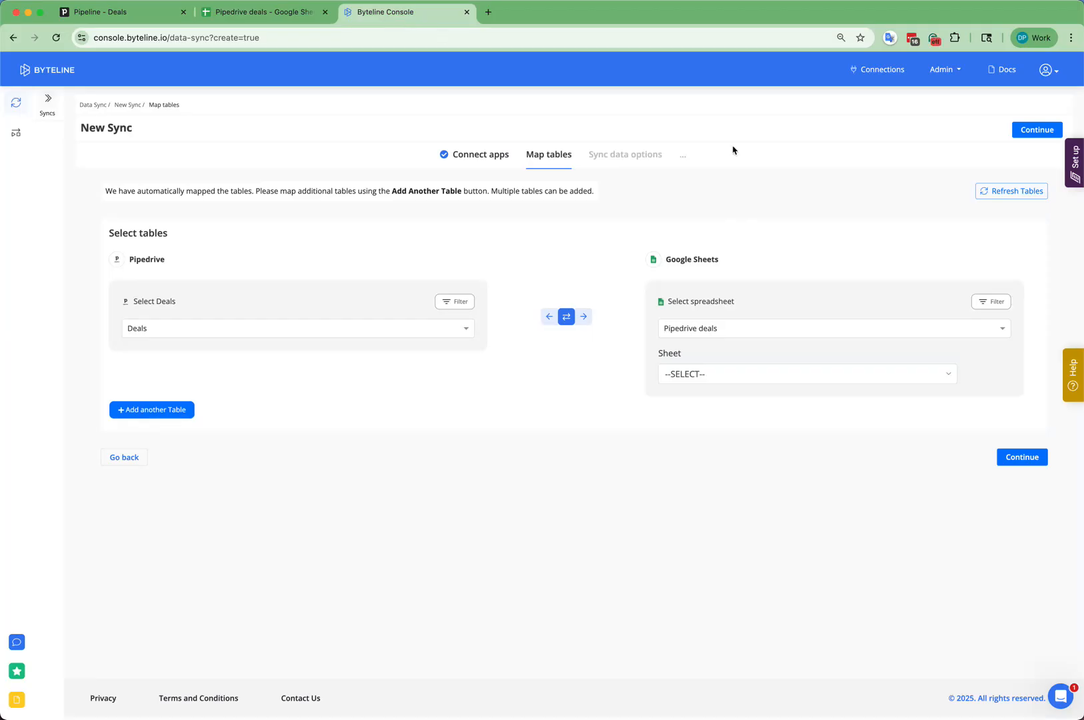
left_click(711, 331)
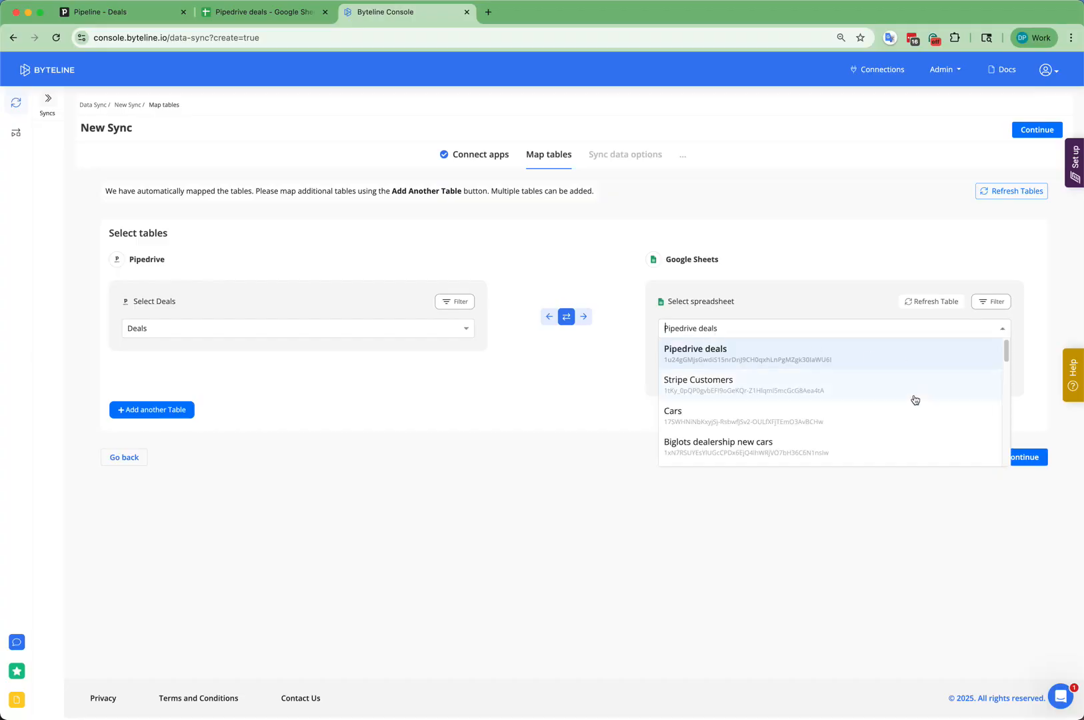
scroll(915, 400, "down", 5)
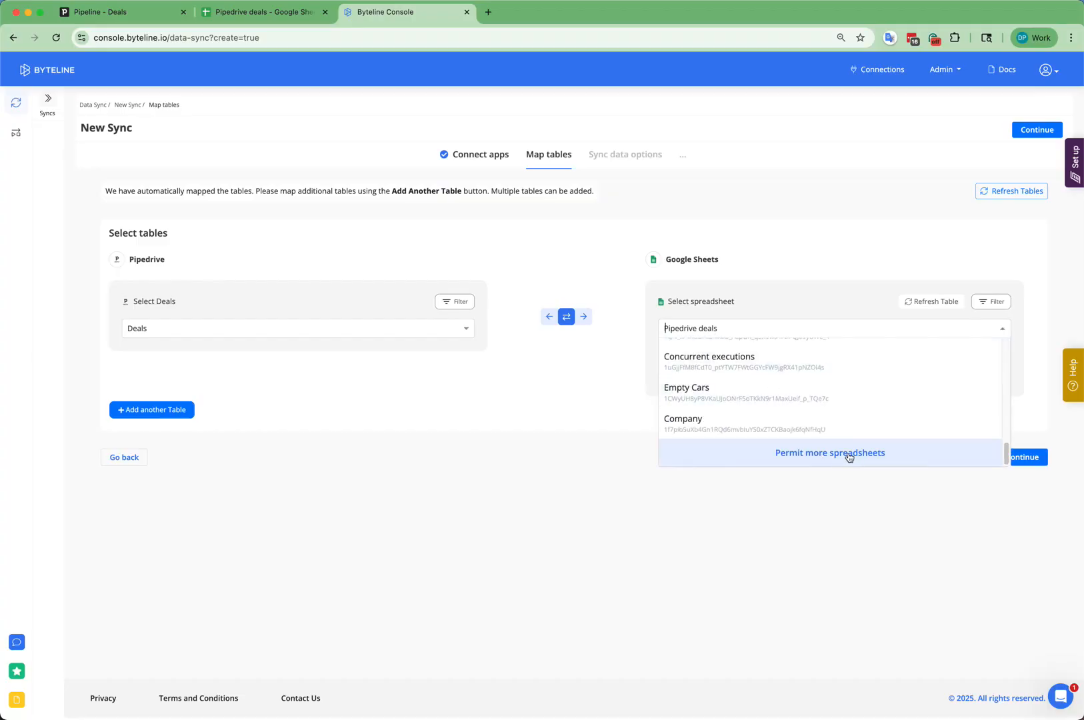
scroll(811, 419, "up", 10)
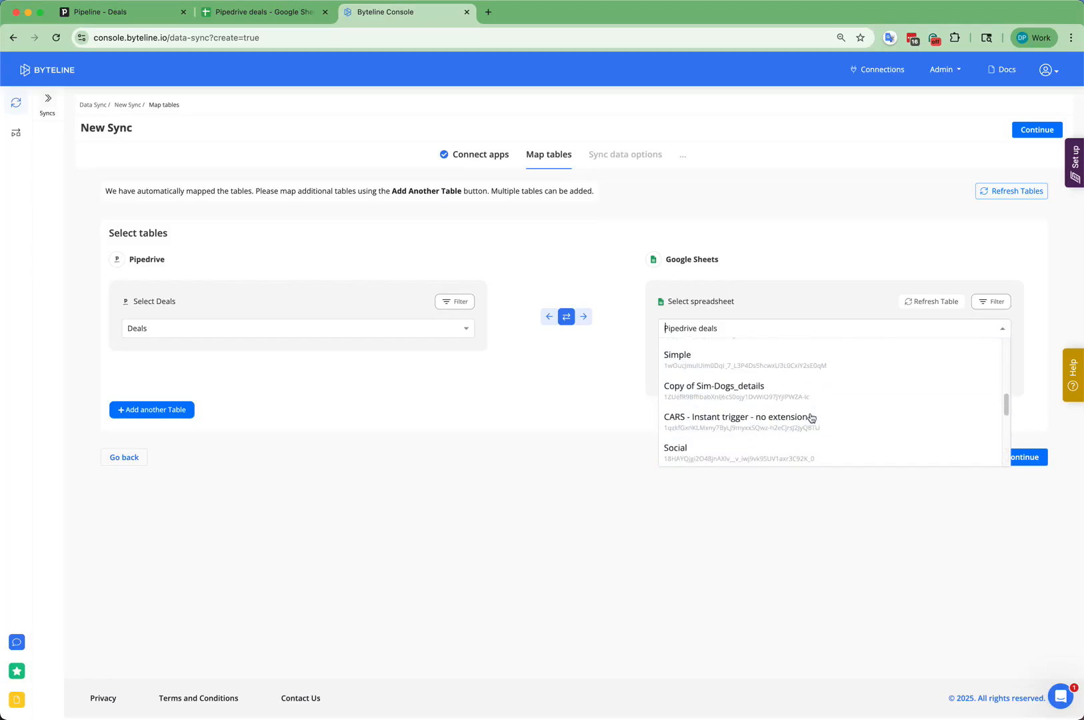
left_click(826, 312)
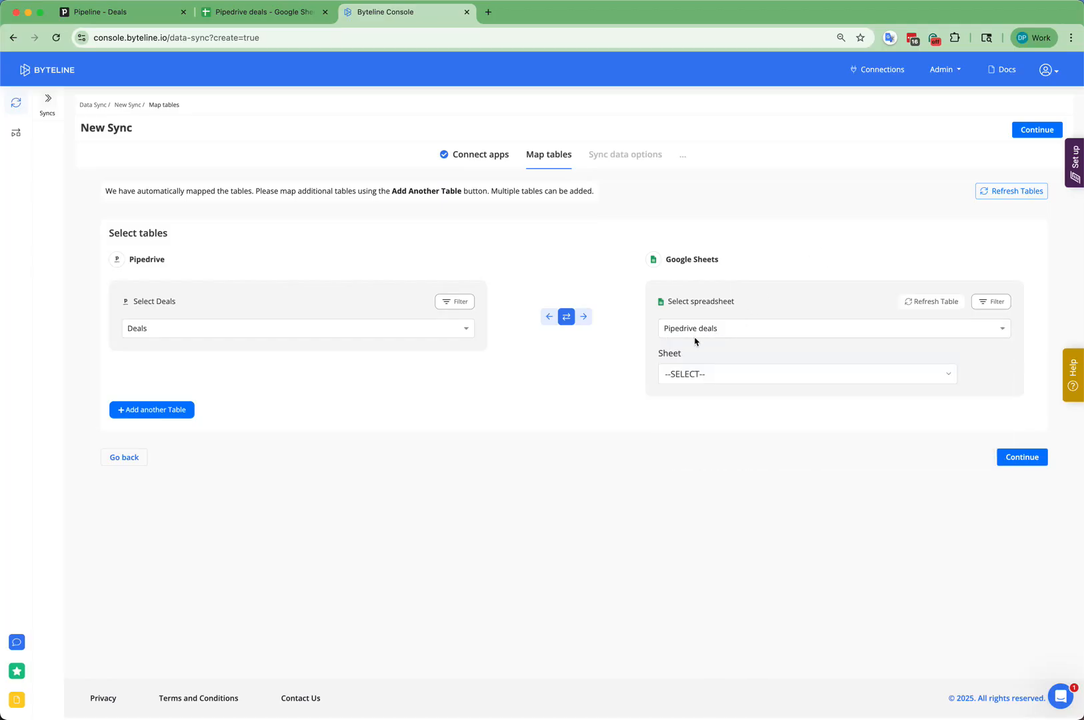
left_click(702, 379)
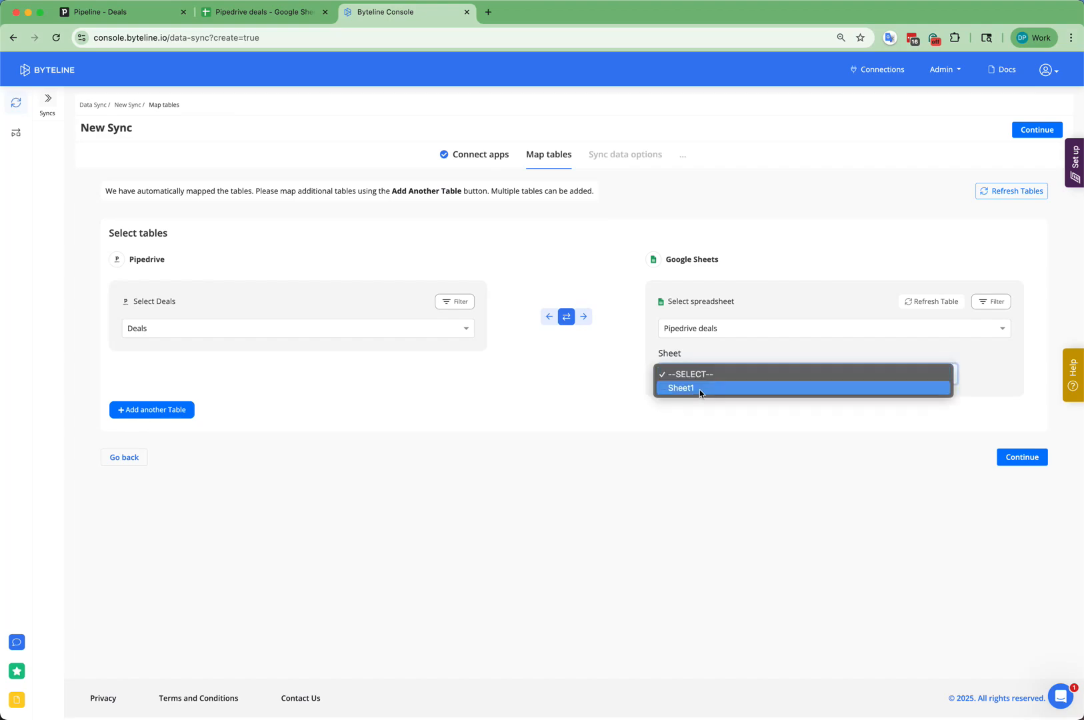
left_click(698, 388)
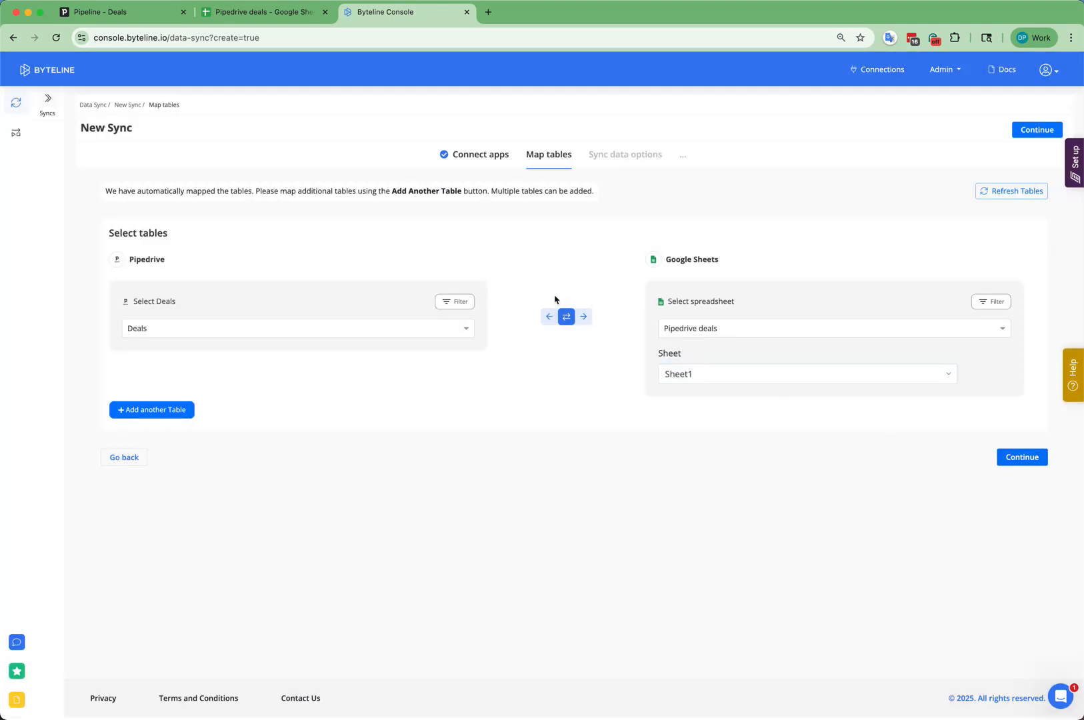
Step: Keep the table sync two-way without filters, and choose Existing Data and Future Changes as the data to sync
left_click(462, 304)
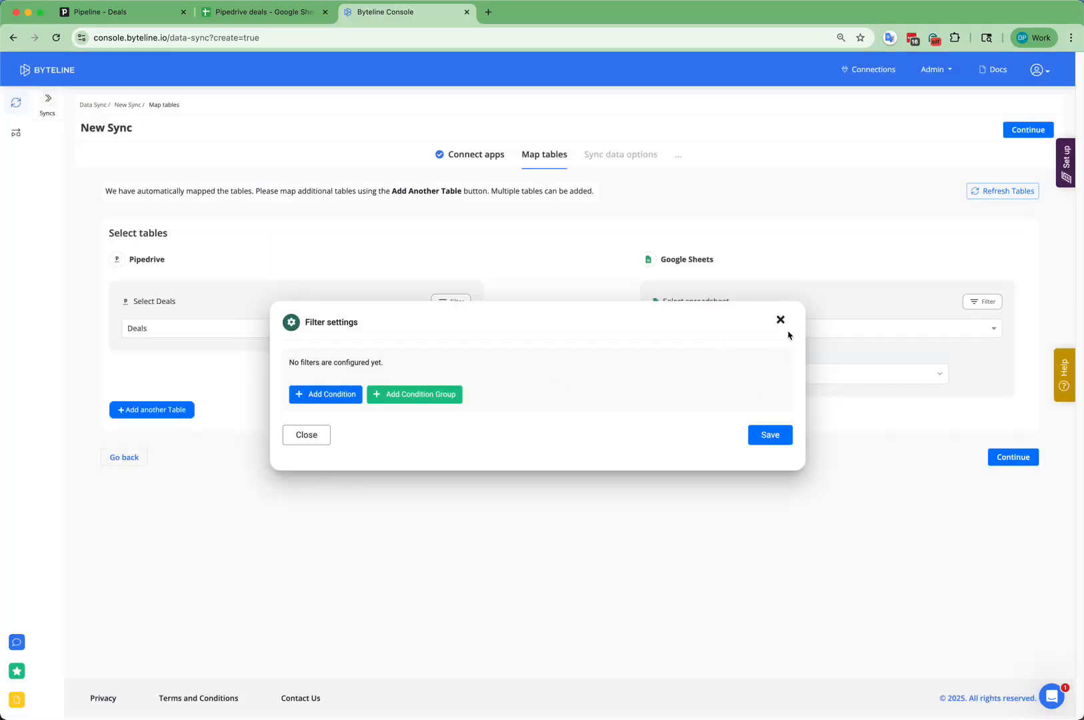
left_click(781, 322)
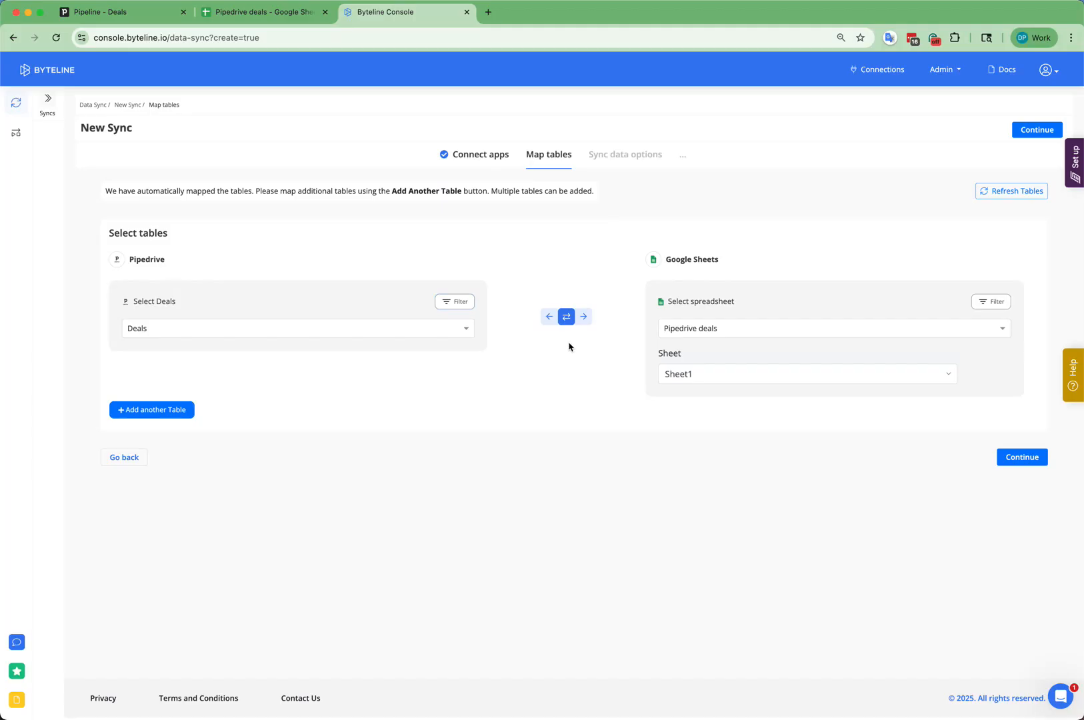
left_click(584, 316)
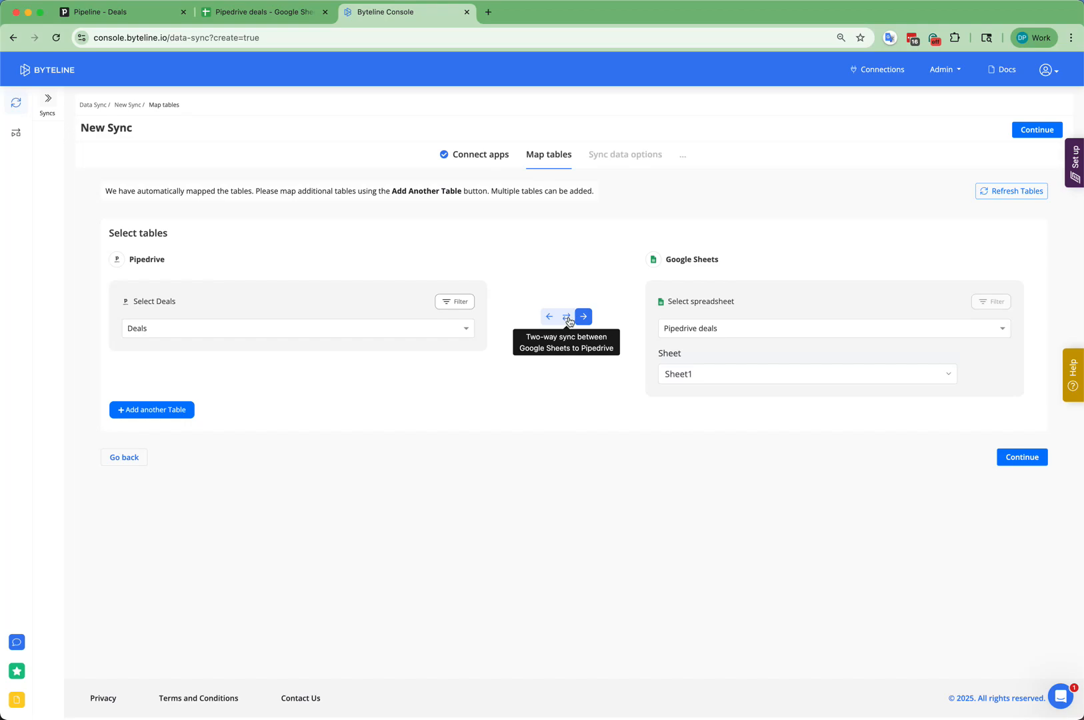
left_click(1021, 458)
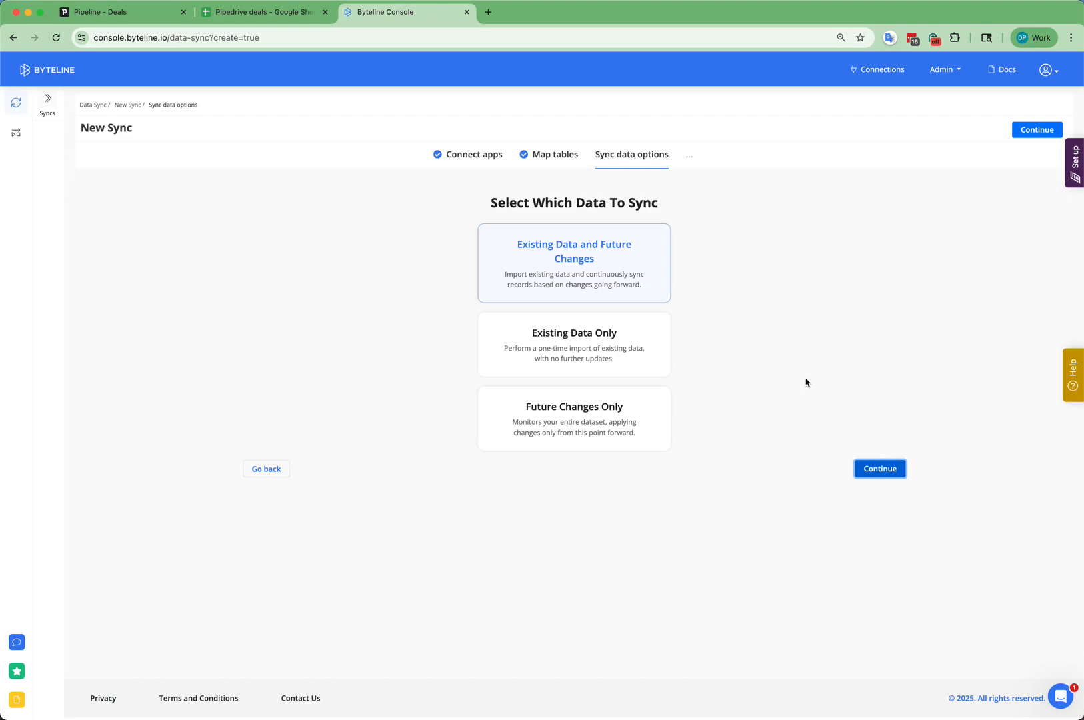
left_click(898, 469)
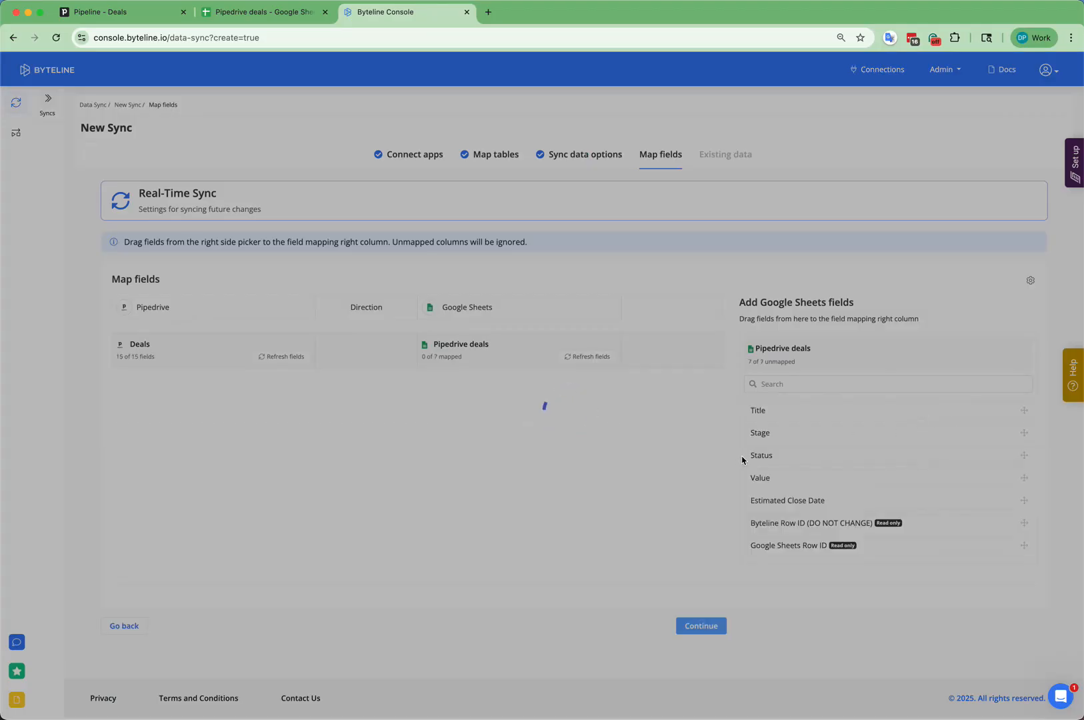
Step: Remove the Value field mapping, map the sheet's Value column to Pipedrive's Value again, and accept the field mapping
scroll(742, 460, "down", 3)
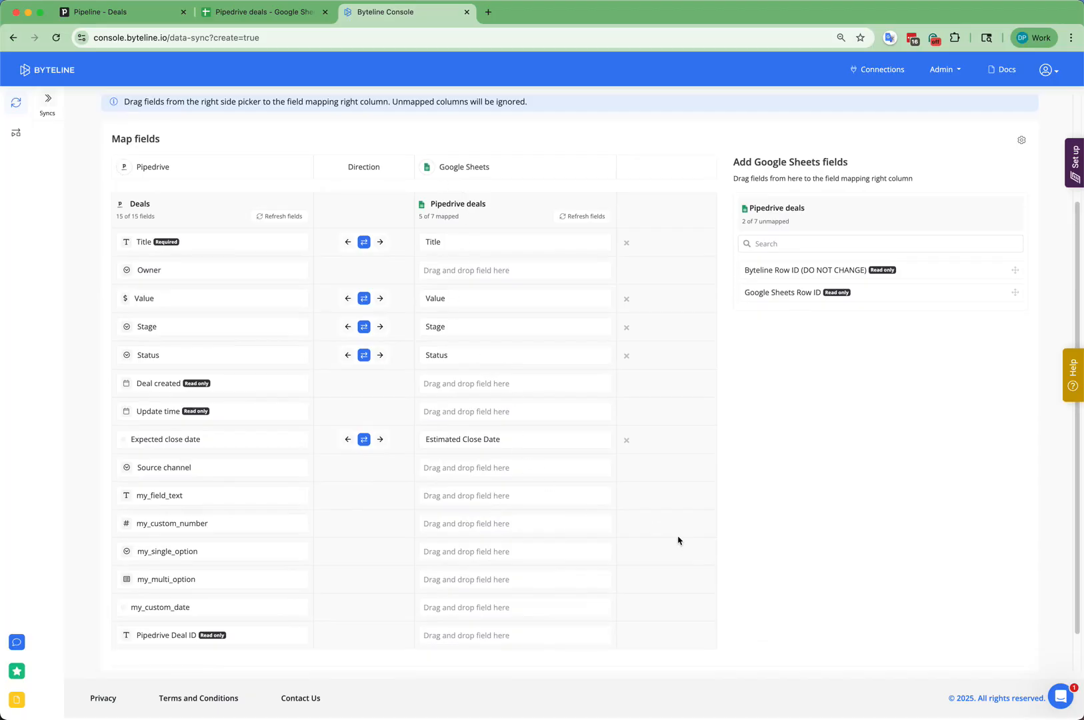
scroll(680, 539, "down", 1)
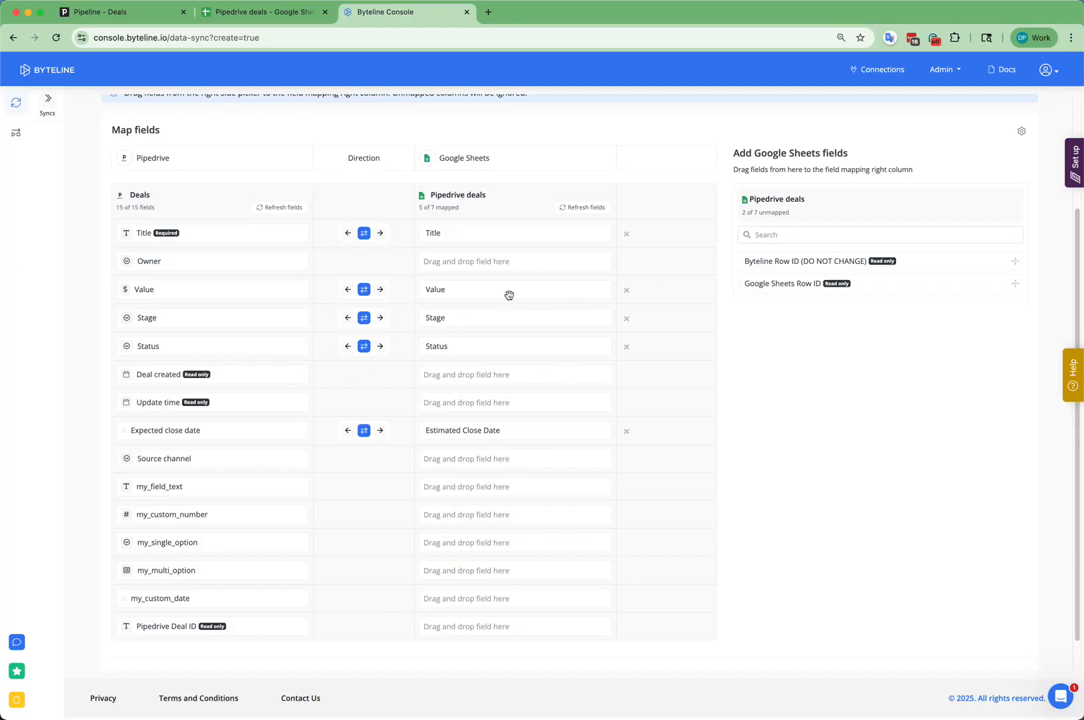
left_click(626, 291)
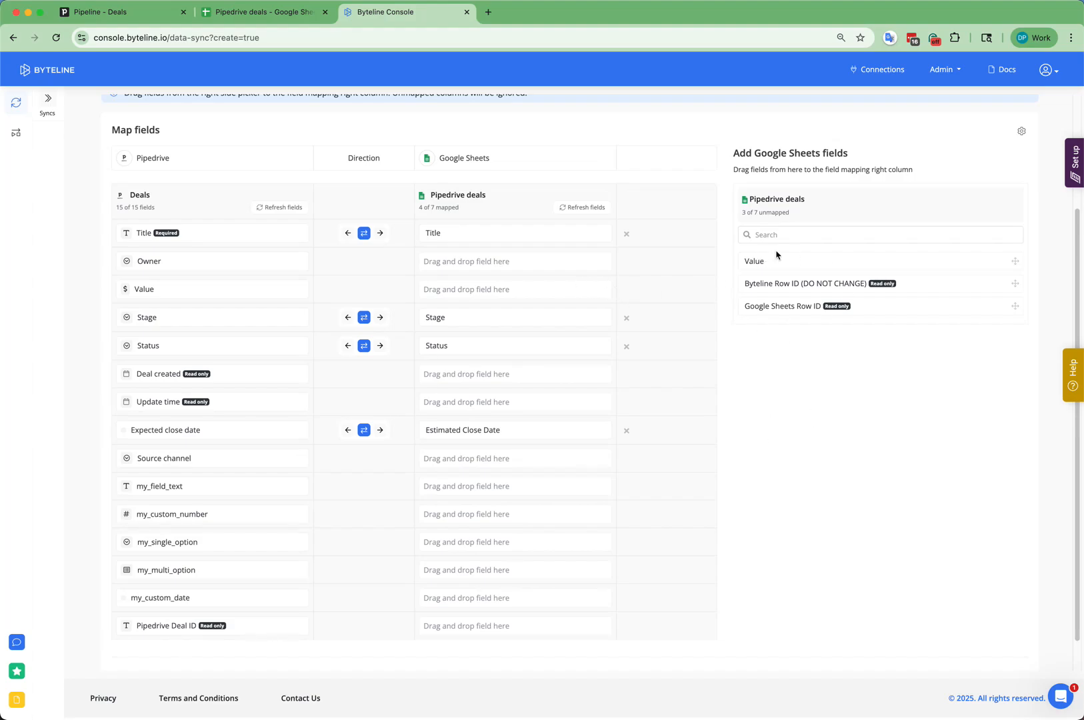
left_click_drag(771, 261, 446, 292)
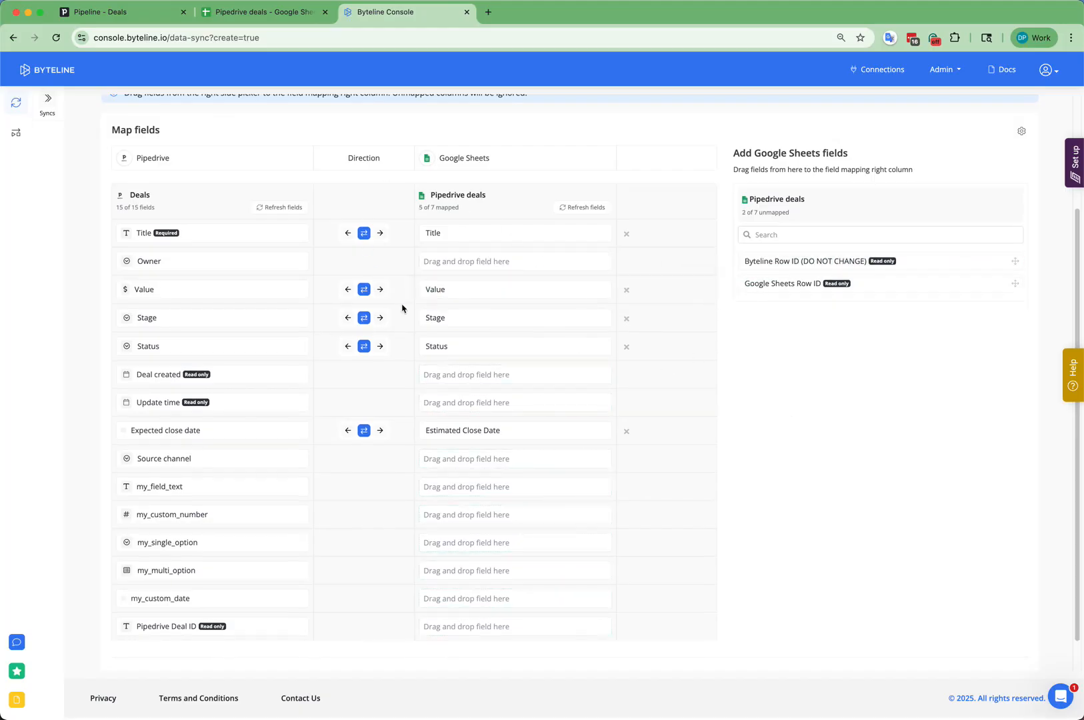
scroll(630, 477, "down", 1)
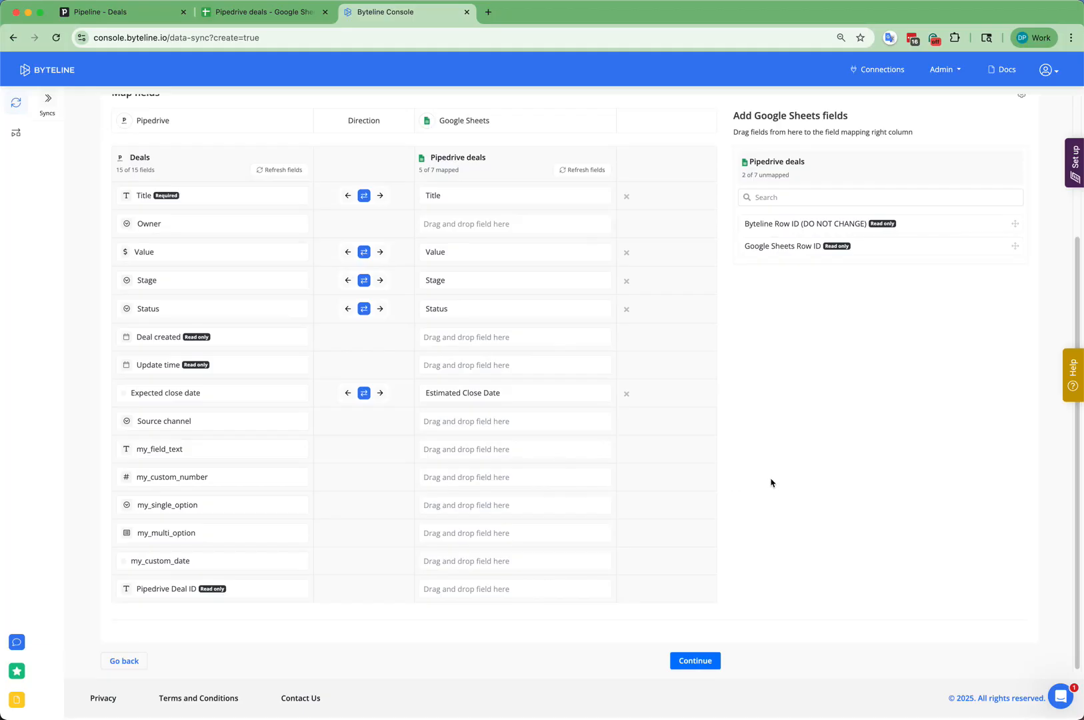
left_click(702, 669)
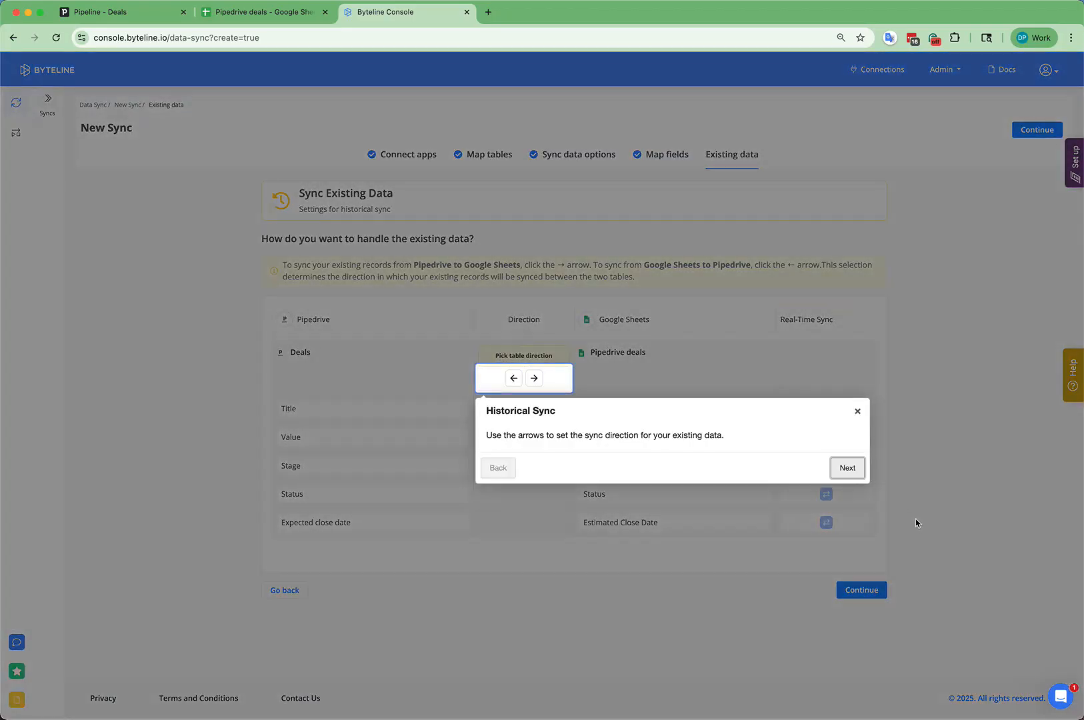
Step: Set the existing-data sync direction from Pipedrive to Google Sheets and generate the sync preview
left_click(857, 411)
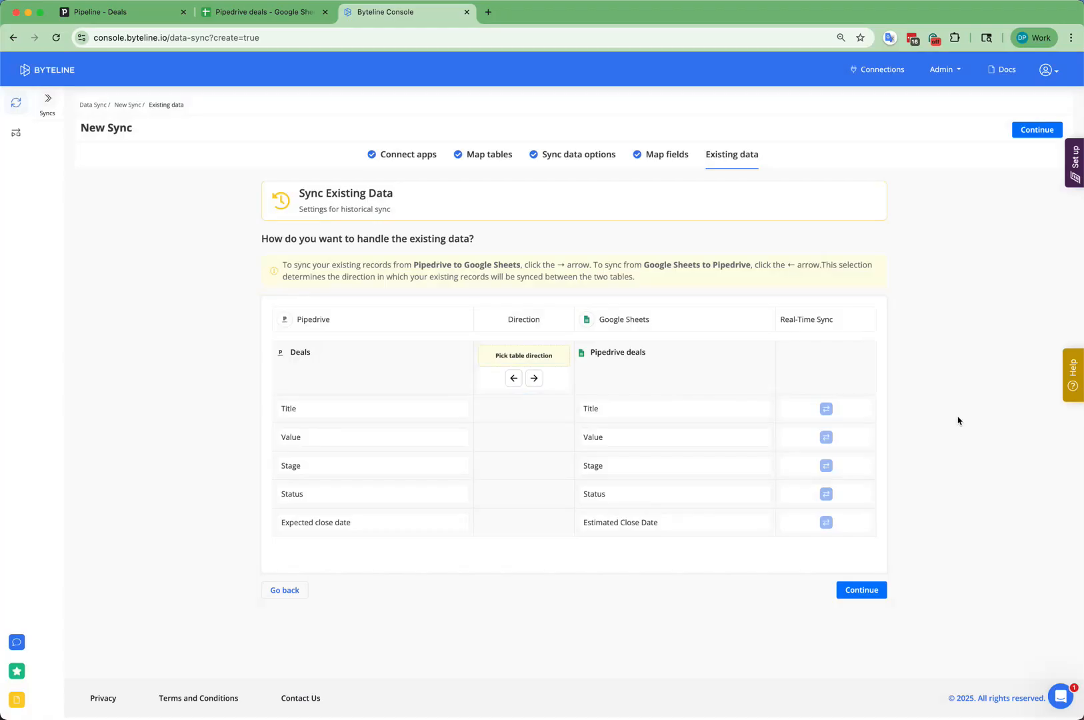
left_click(537, 378)
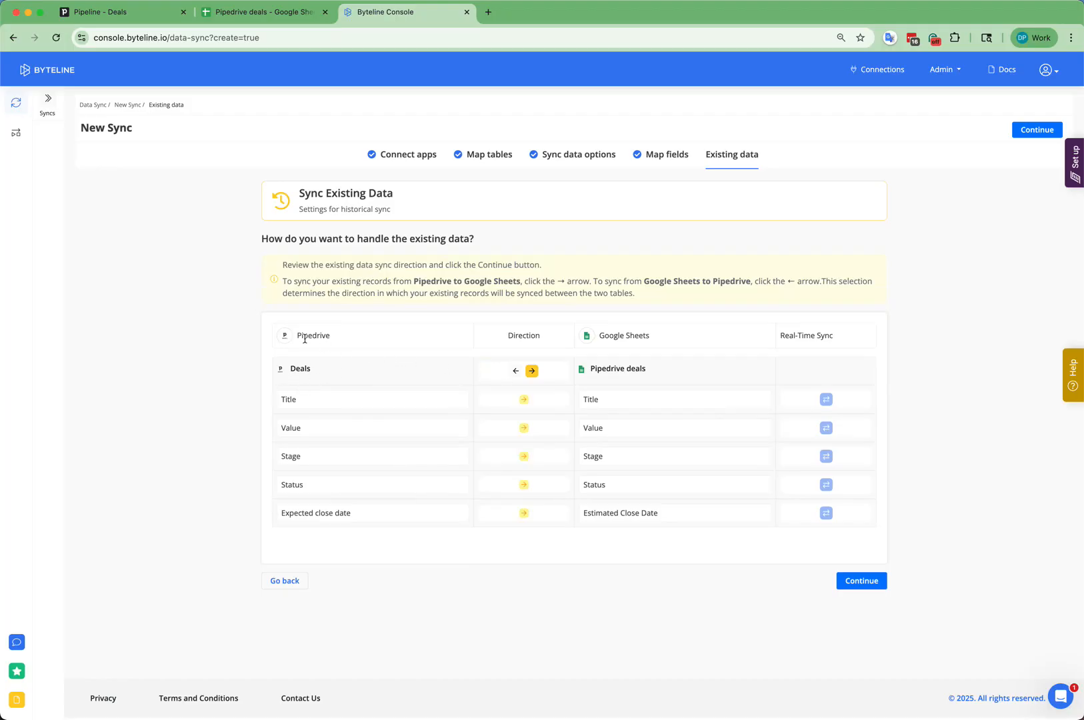
left_click(875, 582)
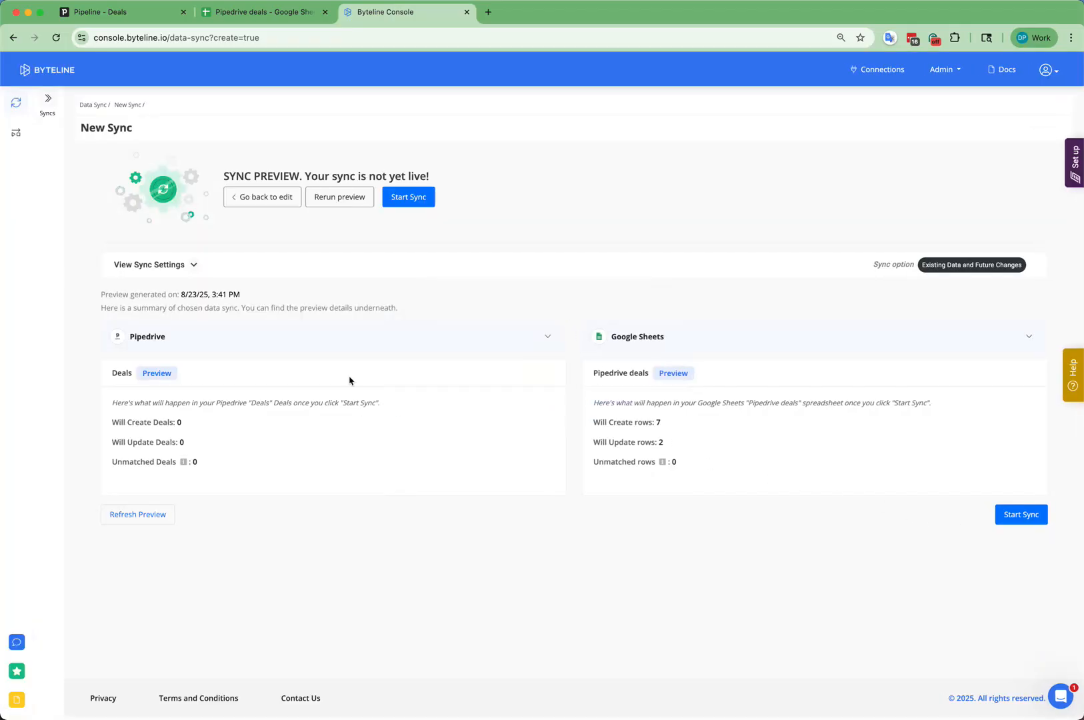
Step: Compare the sync preview with the Pipedrive pipeline and the Google Sheets rows, and start the sync in Byteline
left_click(73, 12)
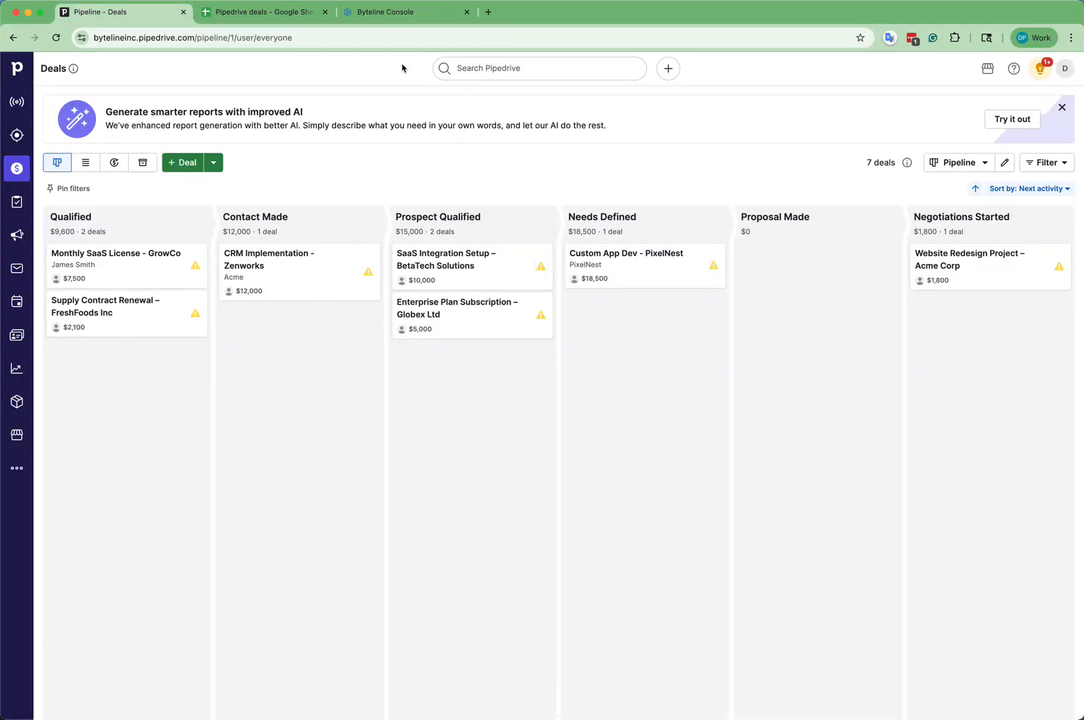
left_click(393, 13)
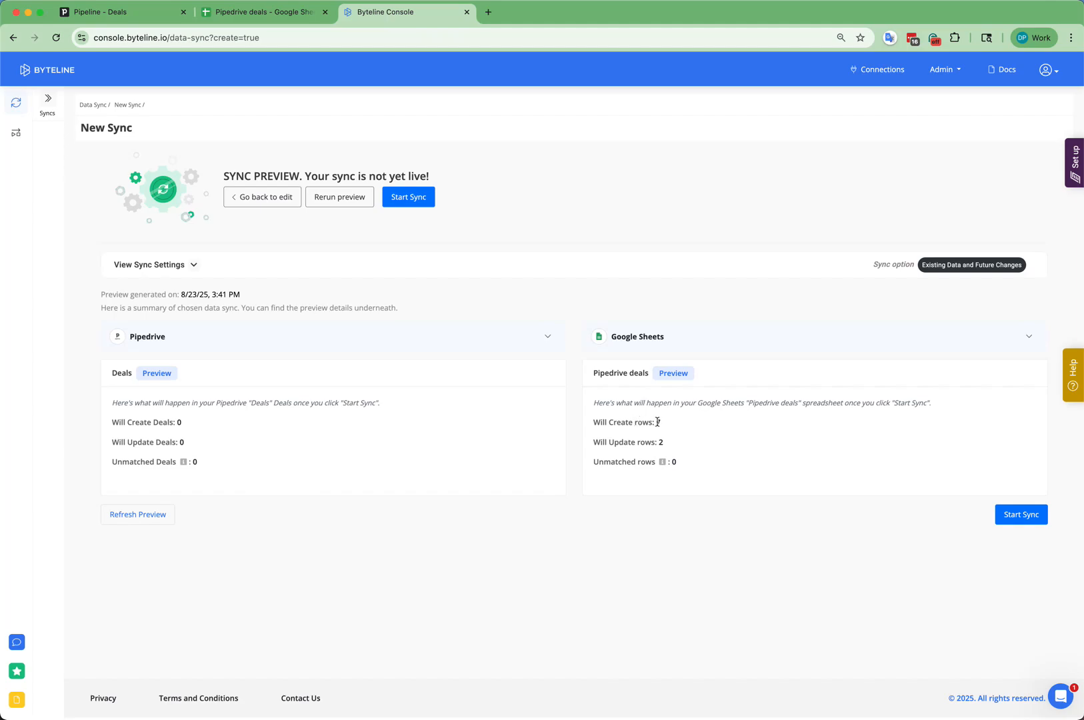
left_click(245, 14)
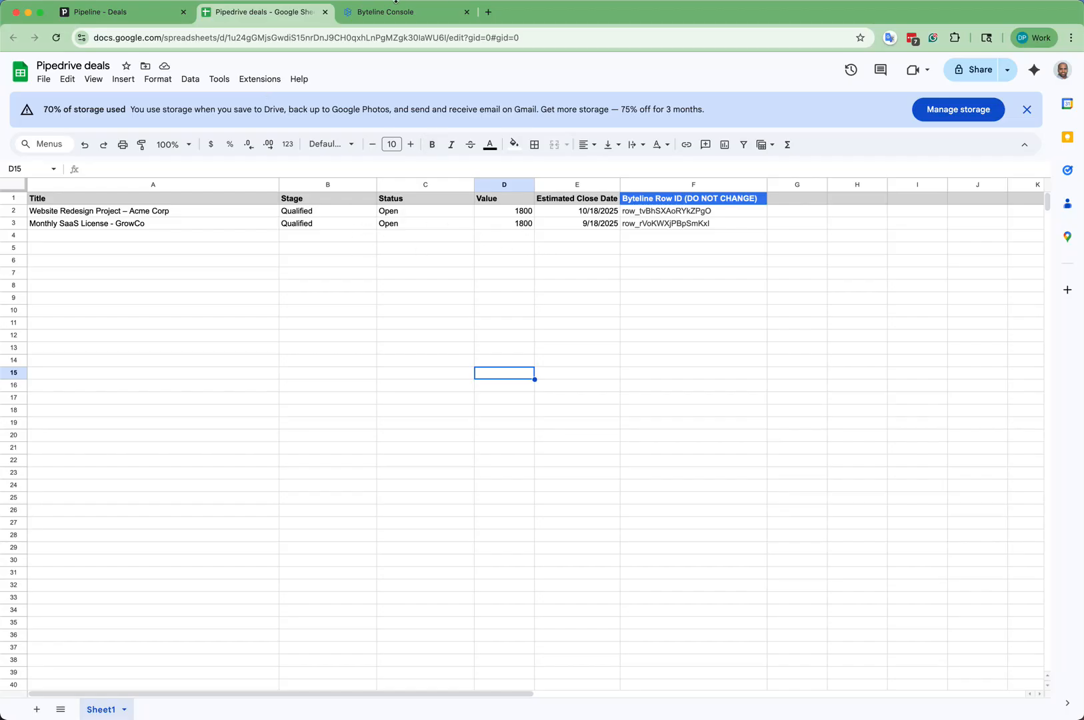
left_click(395, 17)
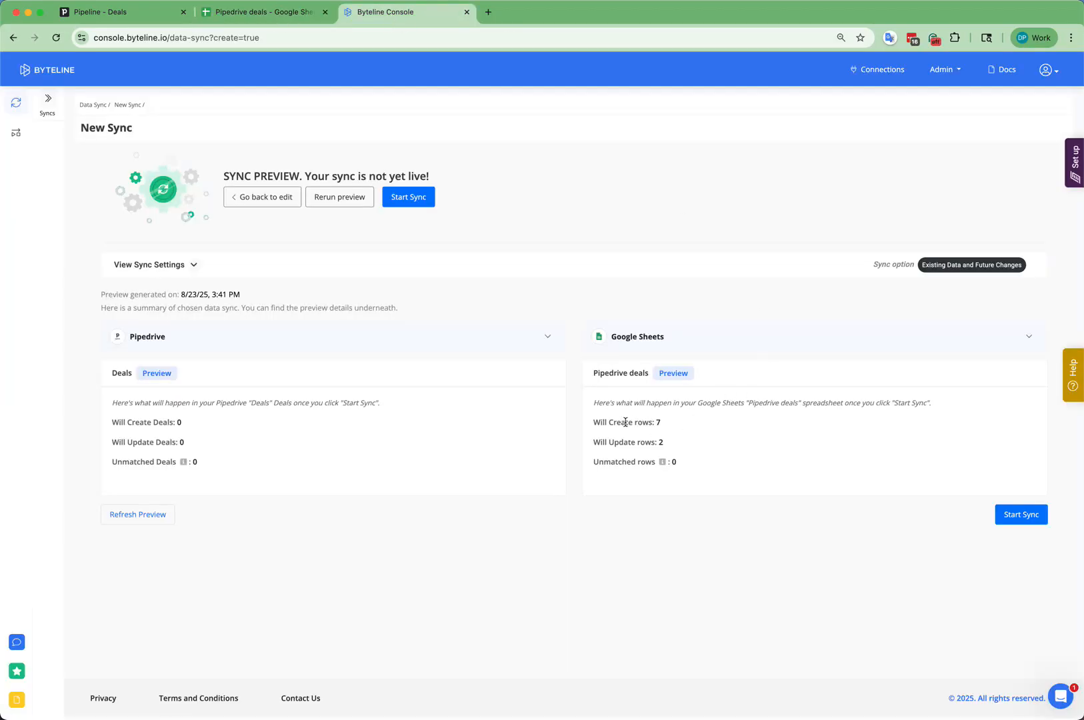
left_click(1038, 515)
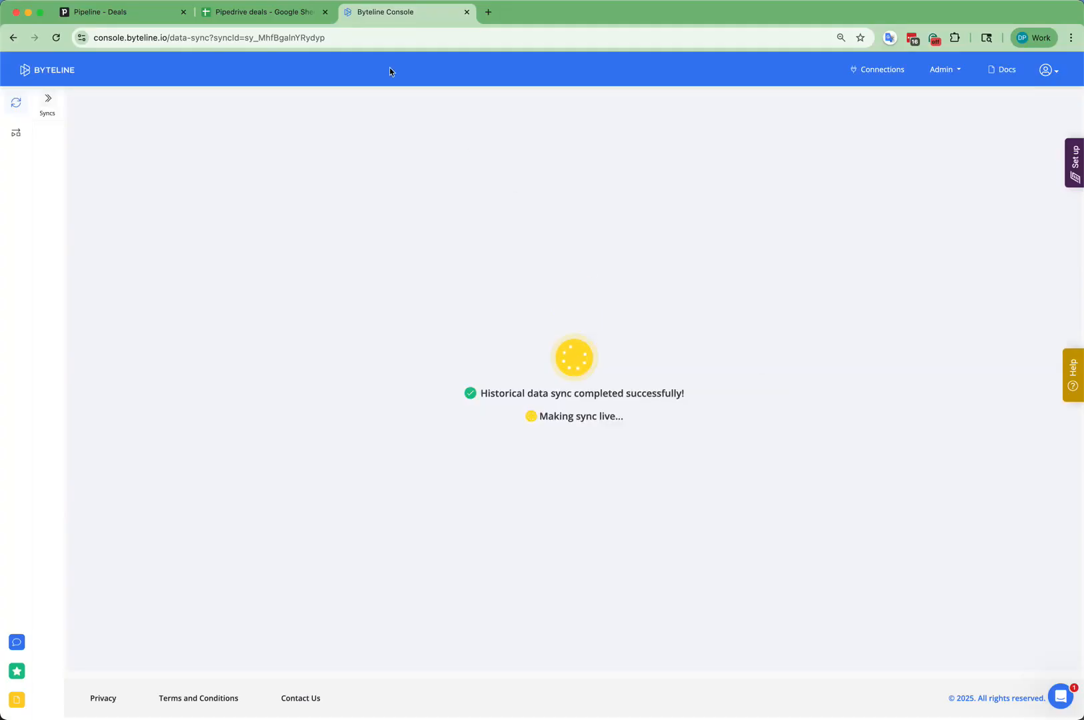
Step: Check the synced rows in Google Sheets and the details of the second Update entry in Byteline's change history
left_click(257, 12)
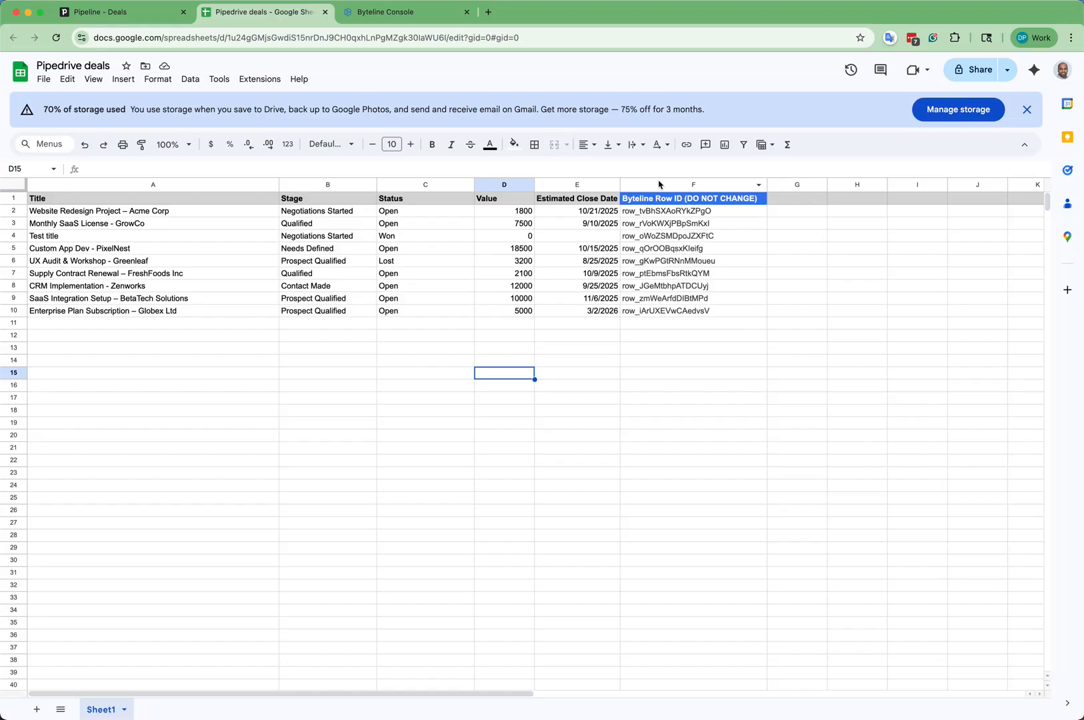
left_click(413, 12)
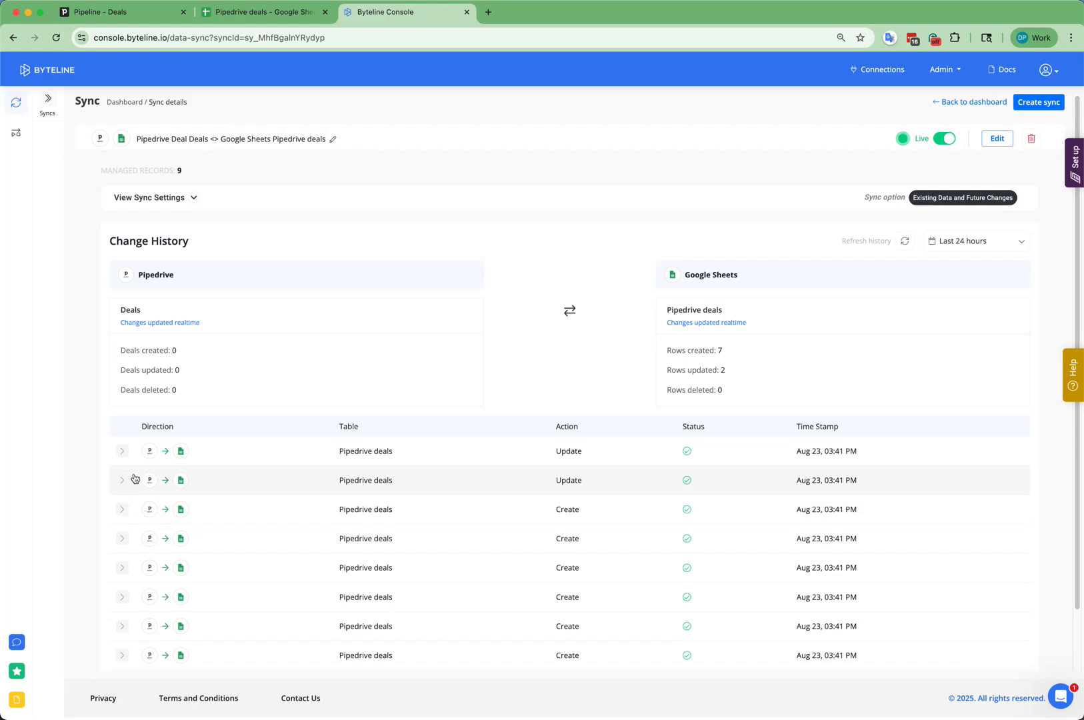
left_click(124, 480)
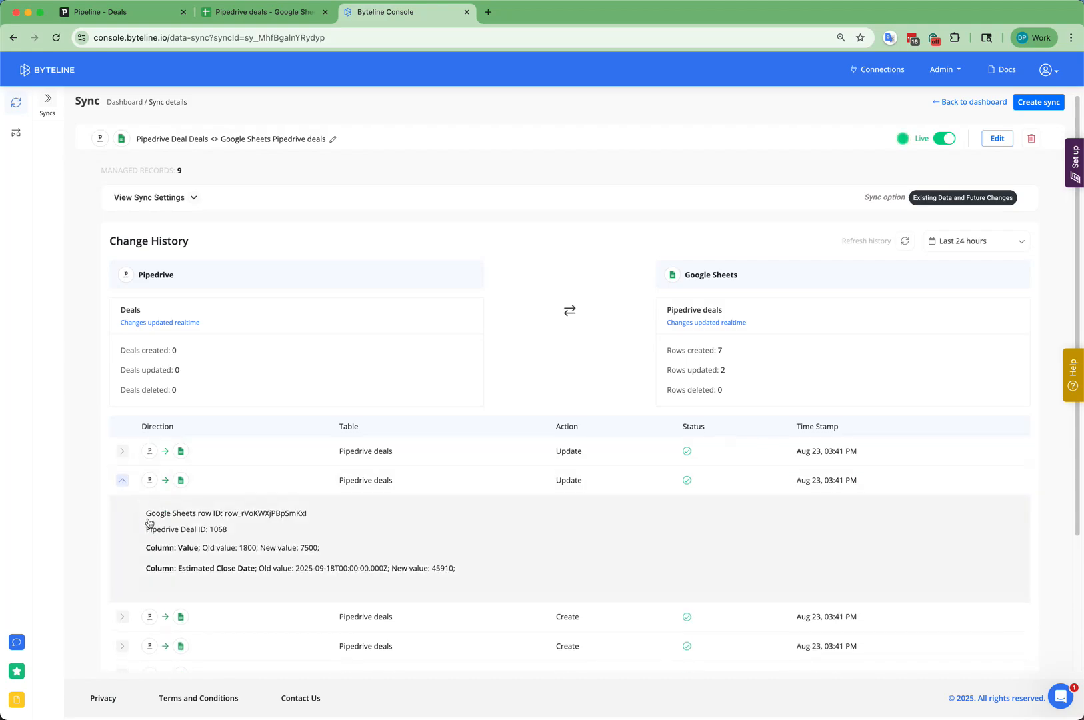
scroll(147, 514, "down", 1)
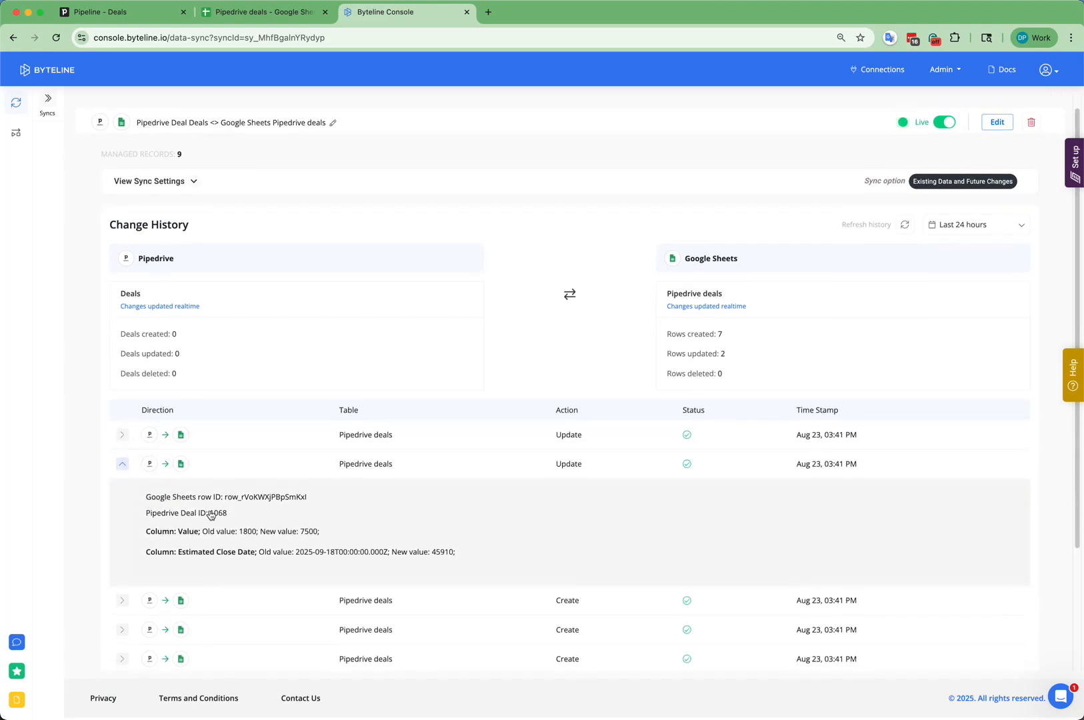
left_click(123, 465)
scroll(427, 373, "up", 1)
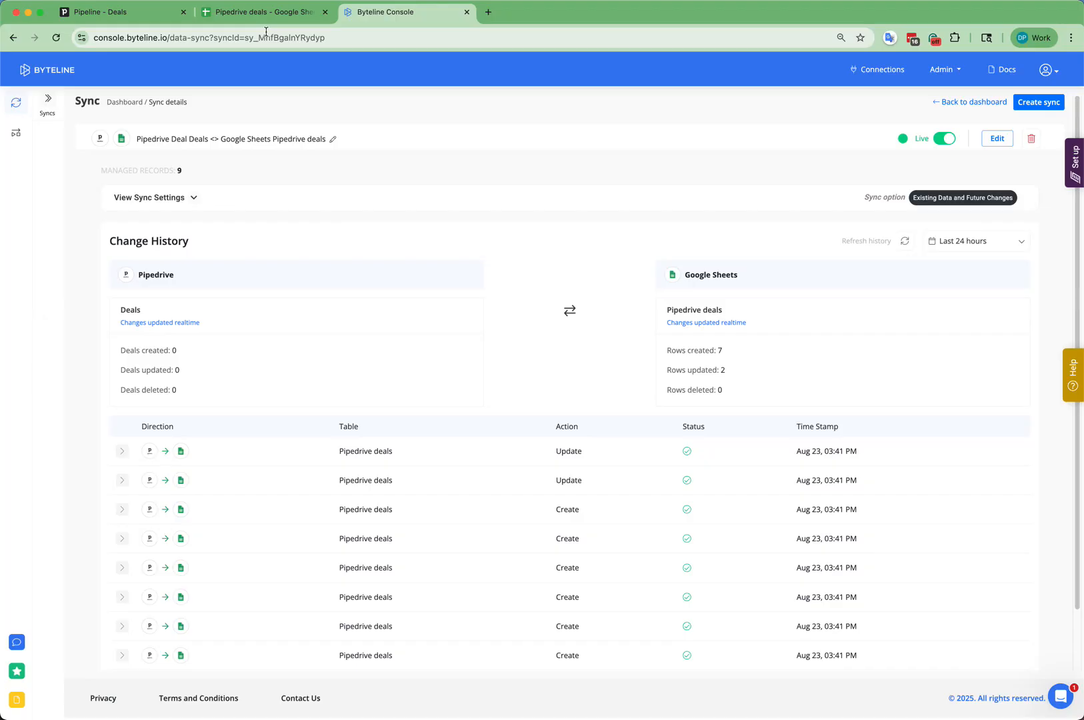
Step: Compare the Pipedrive deals with the spreadsheet, and move the CRM Implementation - Zenworks deal to the Prospect Qualified stage in Pipedrive
left_click(120, 12)
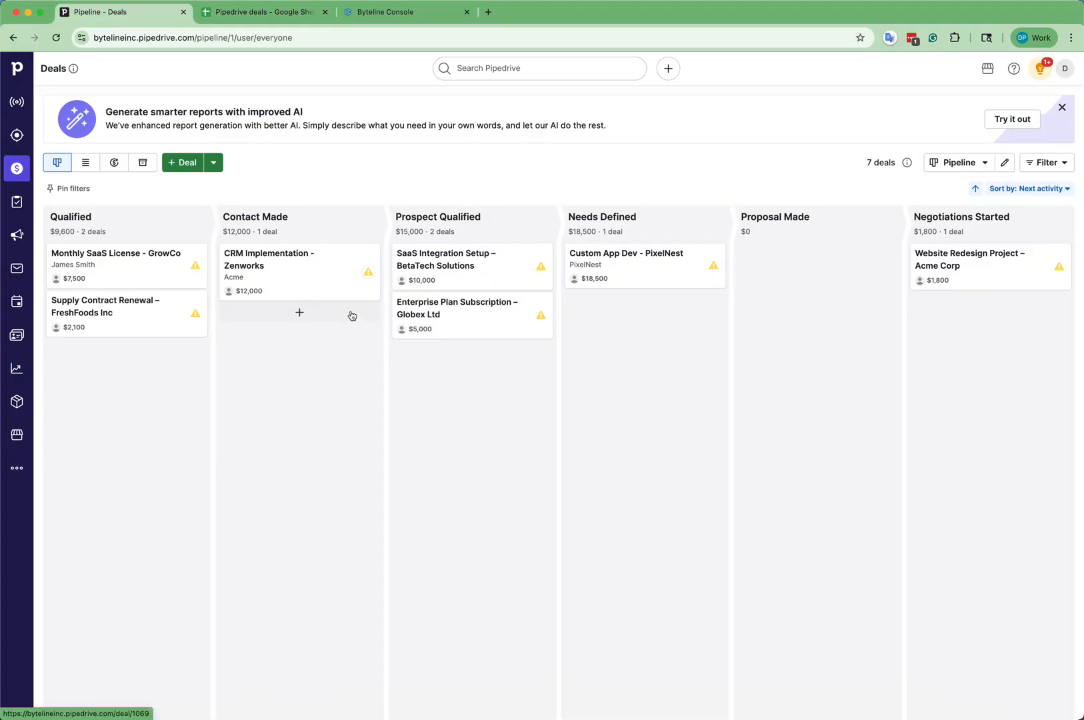
left_click(270, 22)
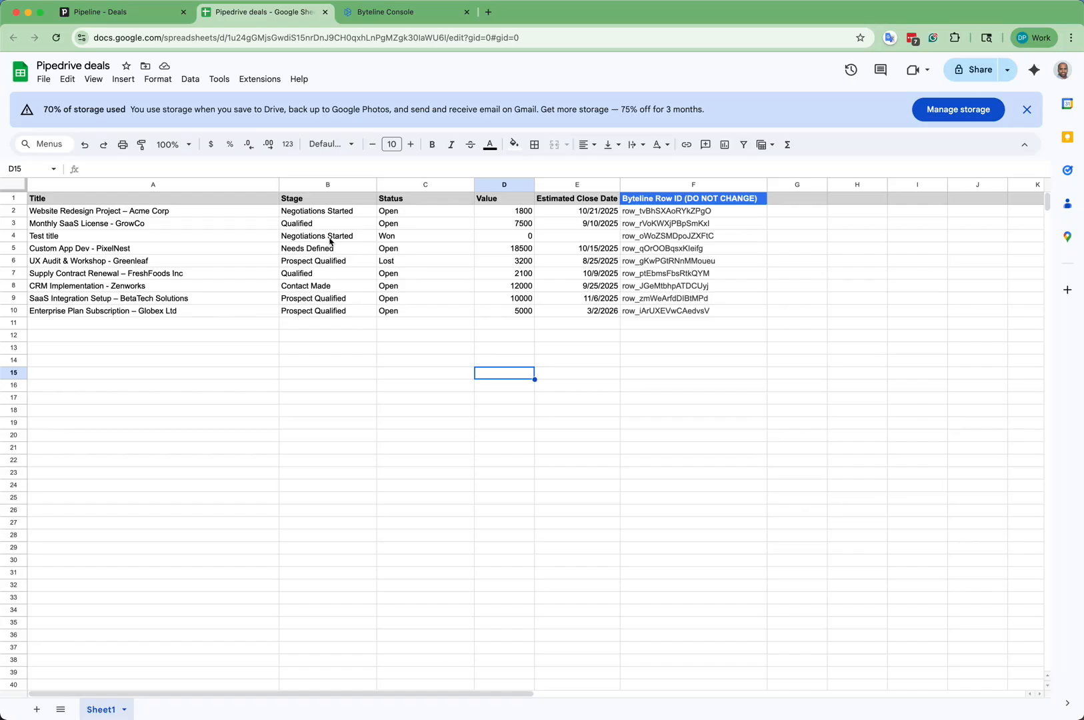
left_click(127, 26)
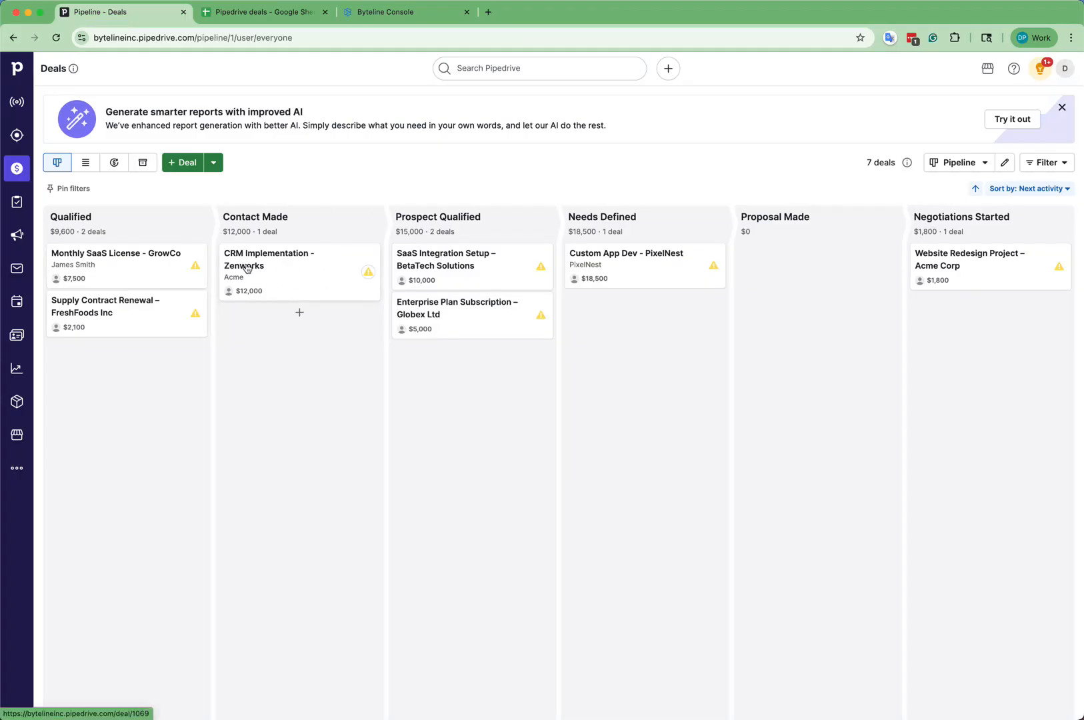
left_click(266, 14)
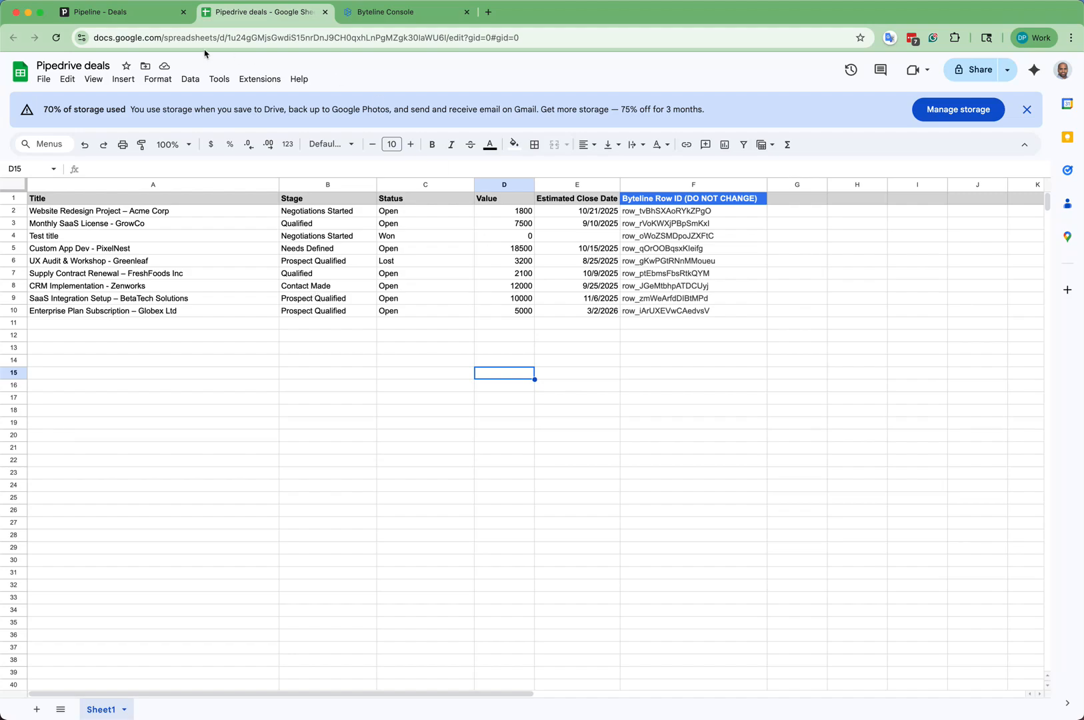
left_click(132, 13)
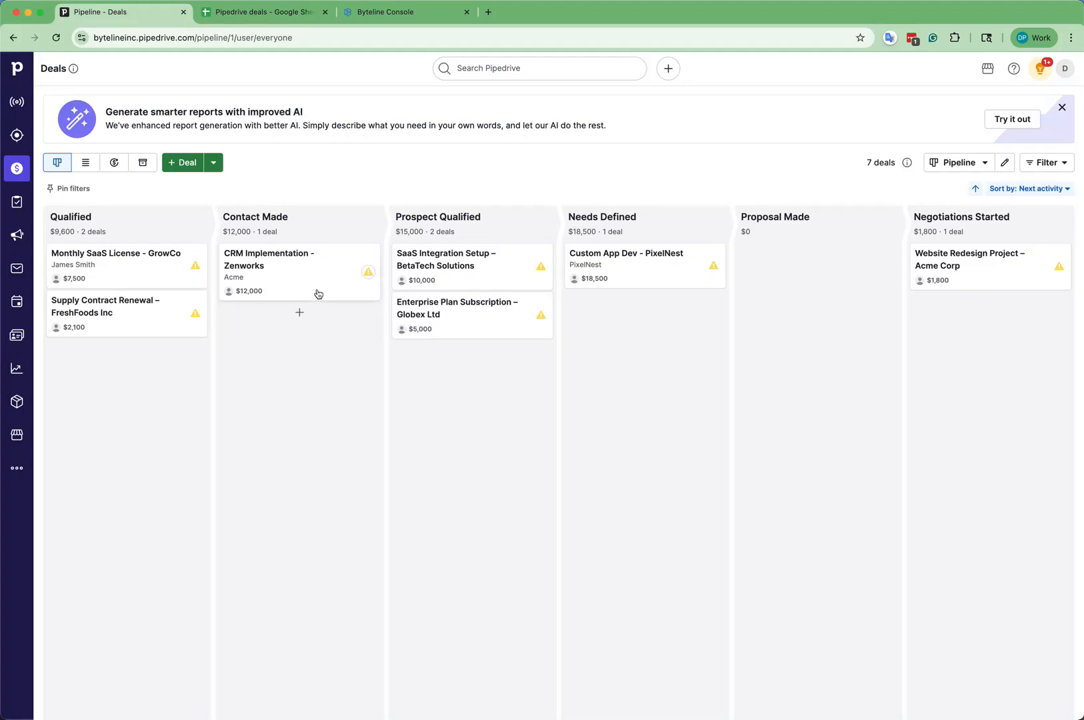
left_click_drag(310, 288, 485, 399)
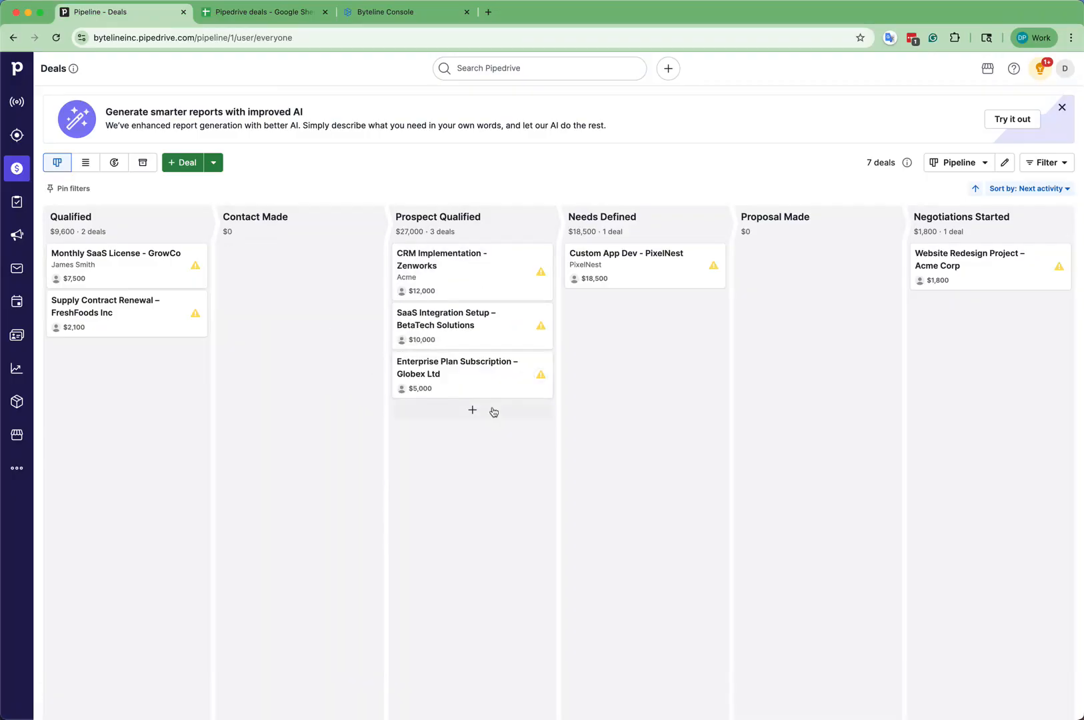
Step: Set the CRM Implementation - Zenworks deal's value to 18000, save it, and return to the deals pipeline
left_click(469, 281)
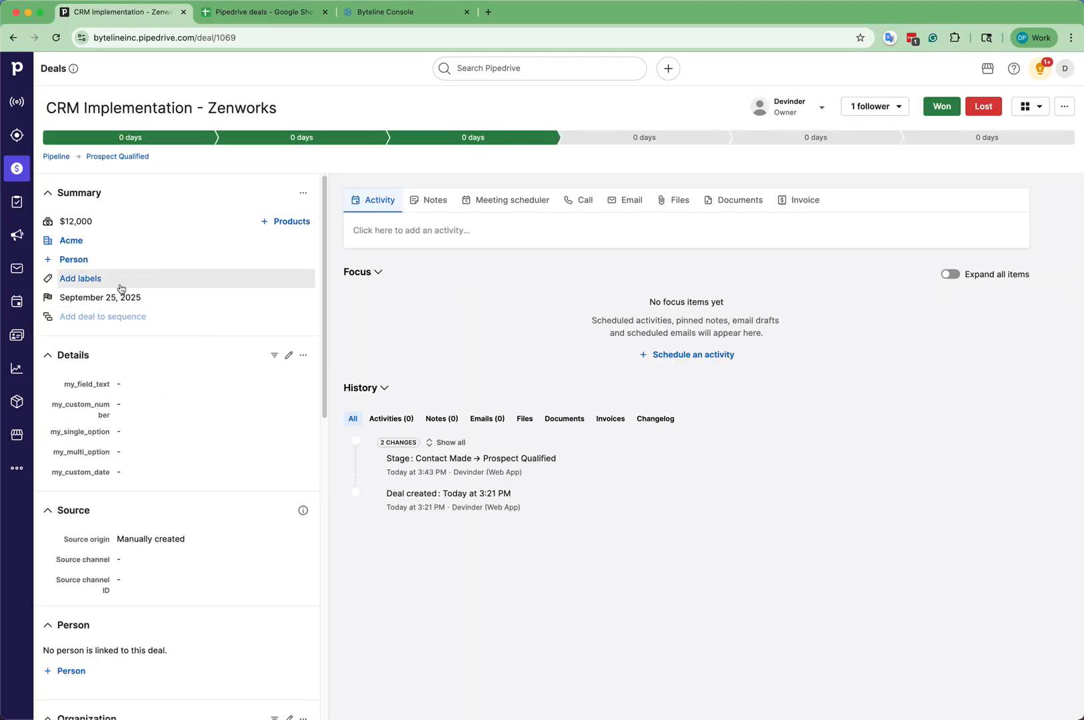
left_click(245, 223)
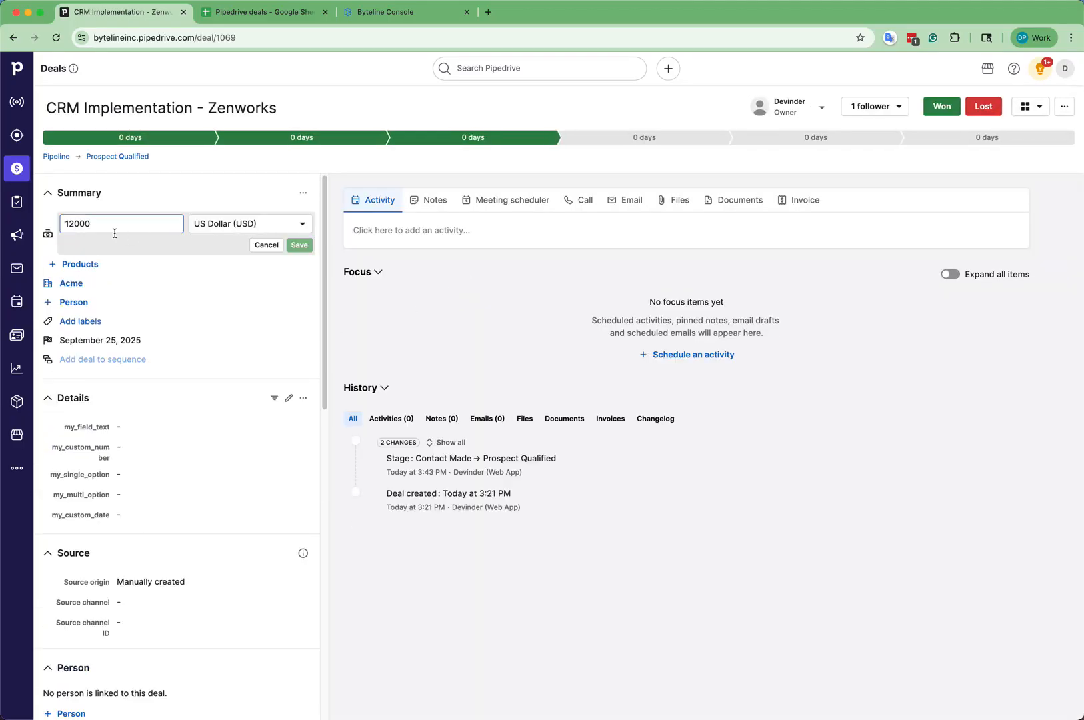
left_click(75, 223)
key("BackSpace")
type("8")
left_click(298, 246)
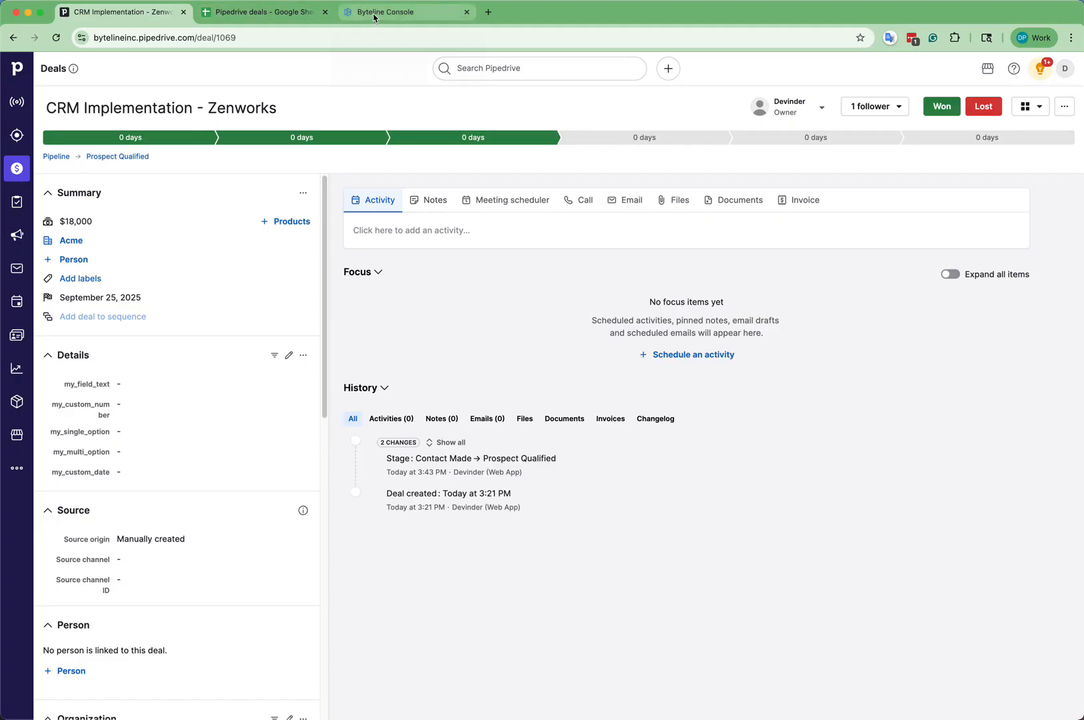
left_click(16, 168)
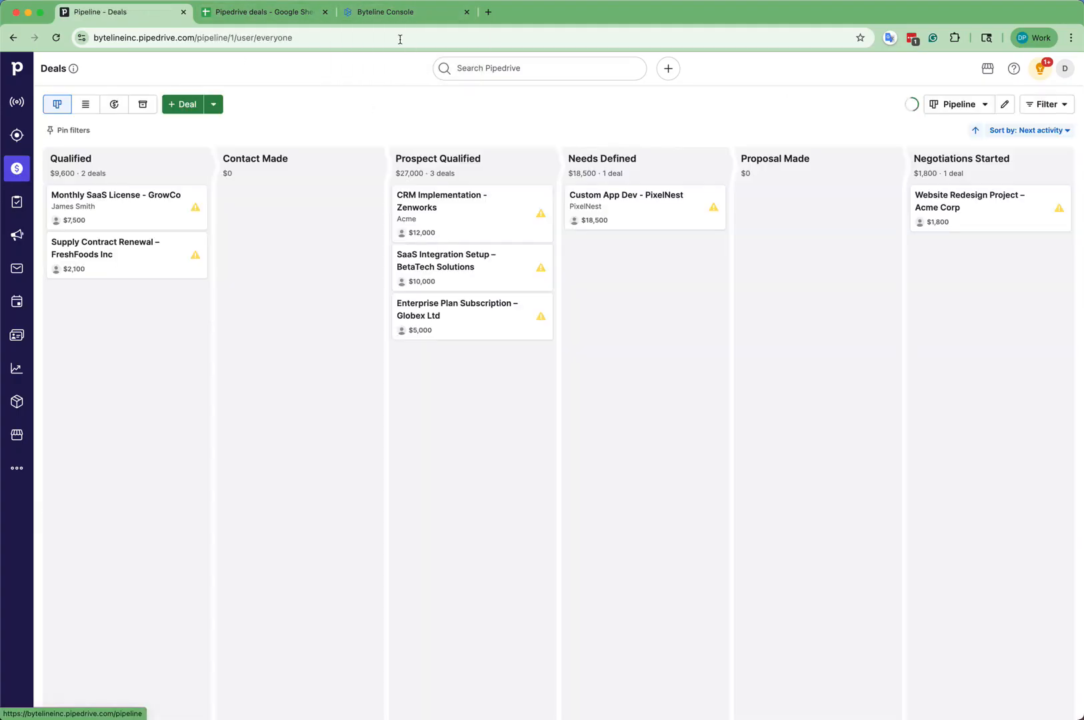
Step: Refresh Byteline's change history, examine the newest update's details, and check the CRM Implementation - Zenworks row in Google Sheets
left_click(403, 19)
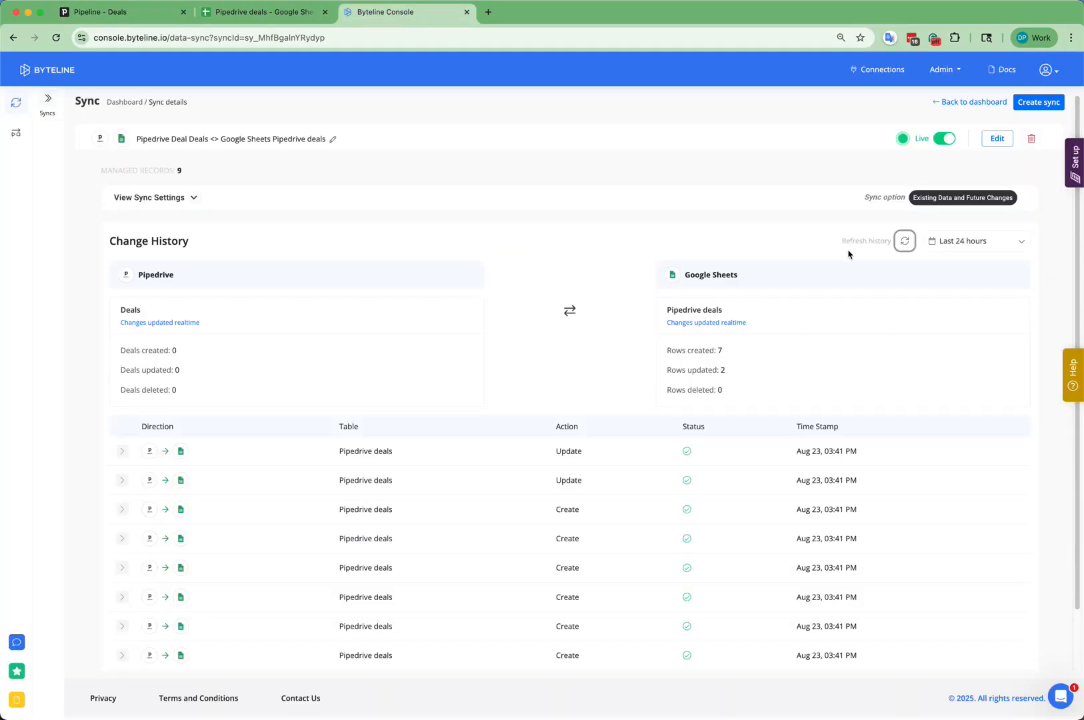
left_click(906, 243)
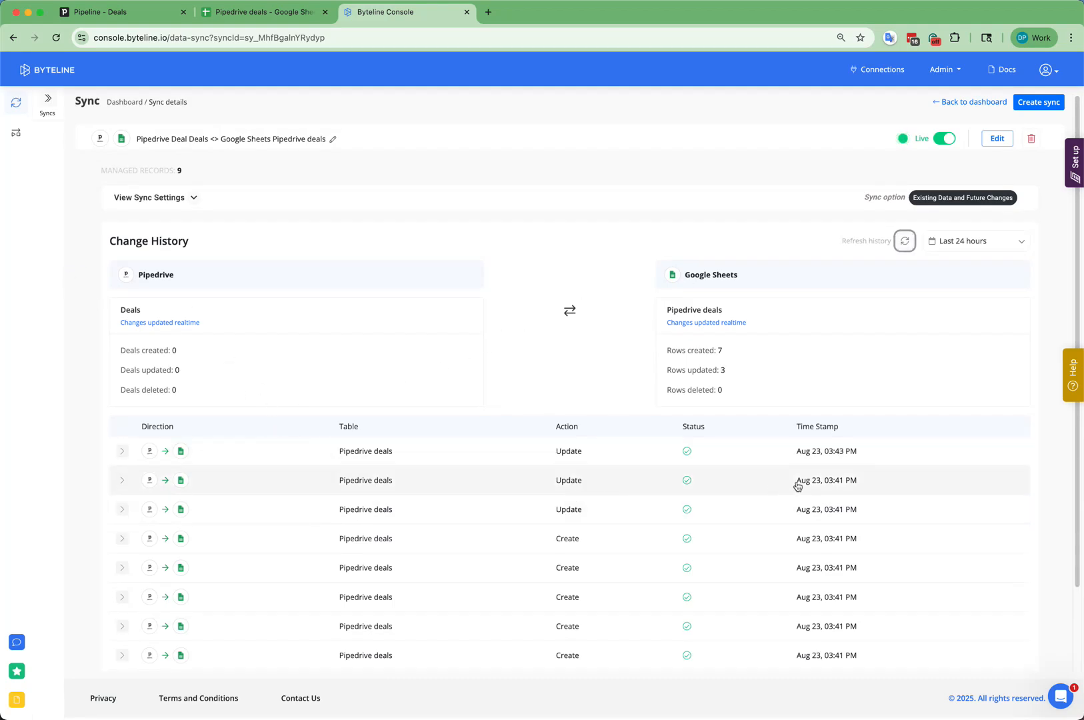
left_click(122, 451)
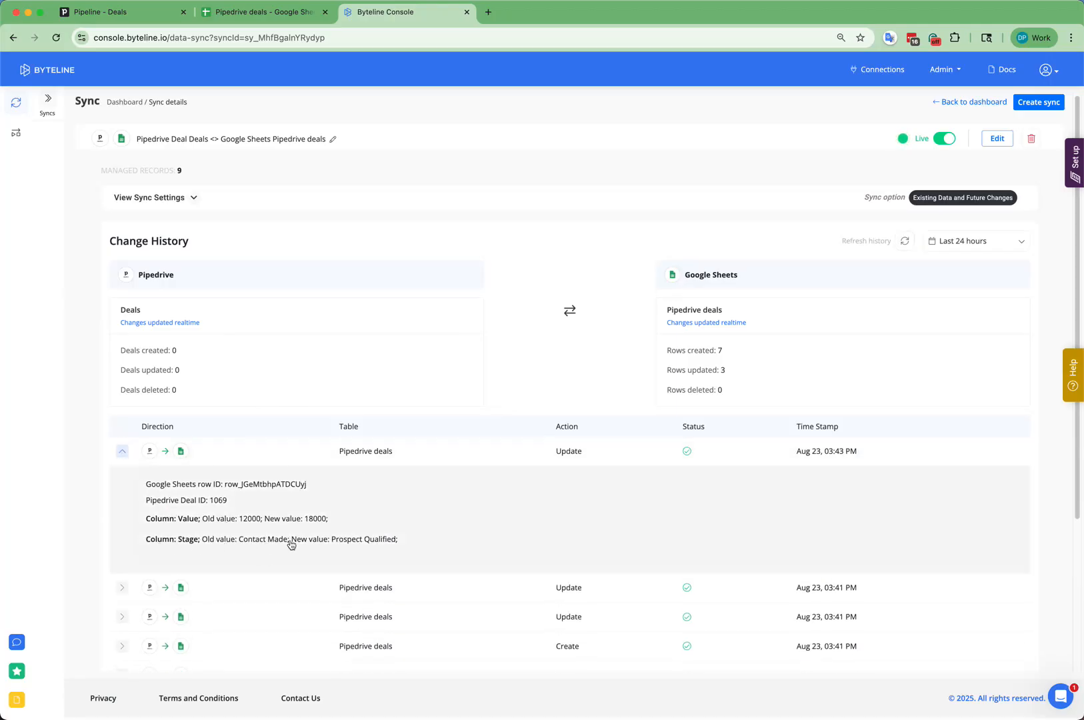
left_click(256, 14)
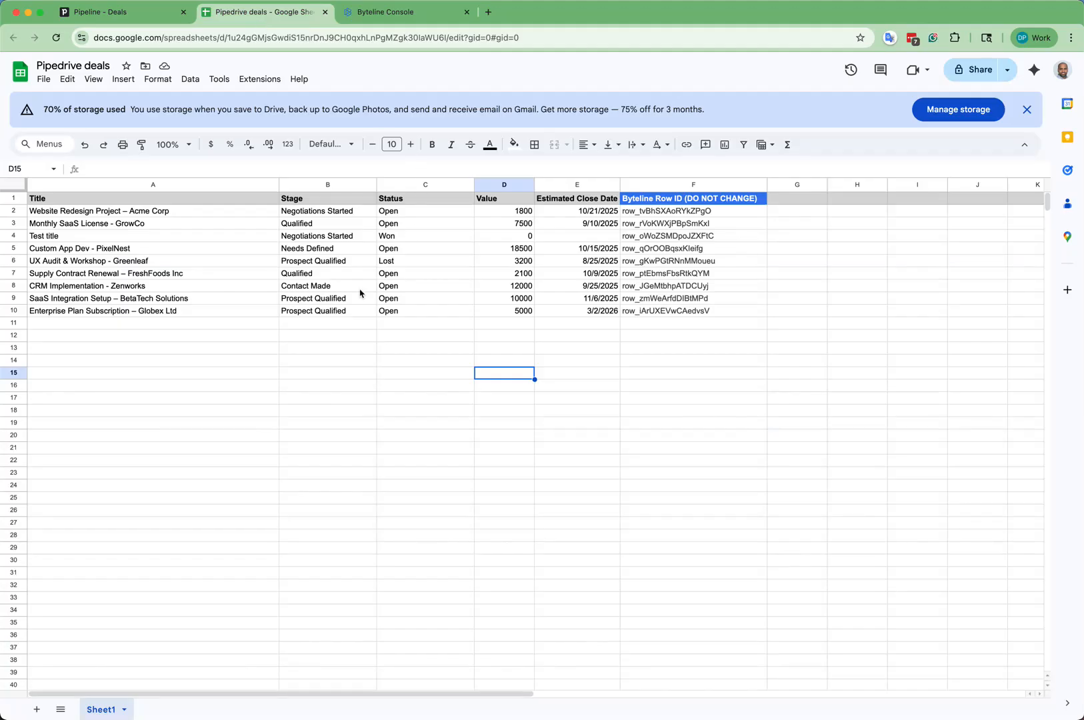
left_click(133, 291)
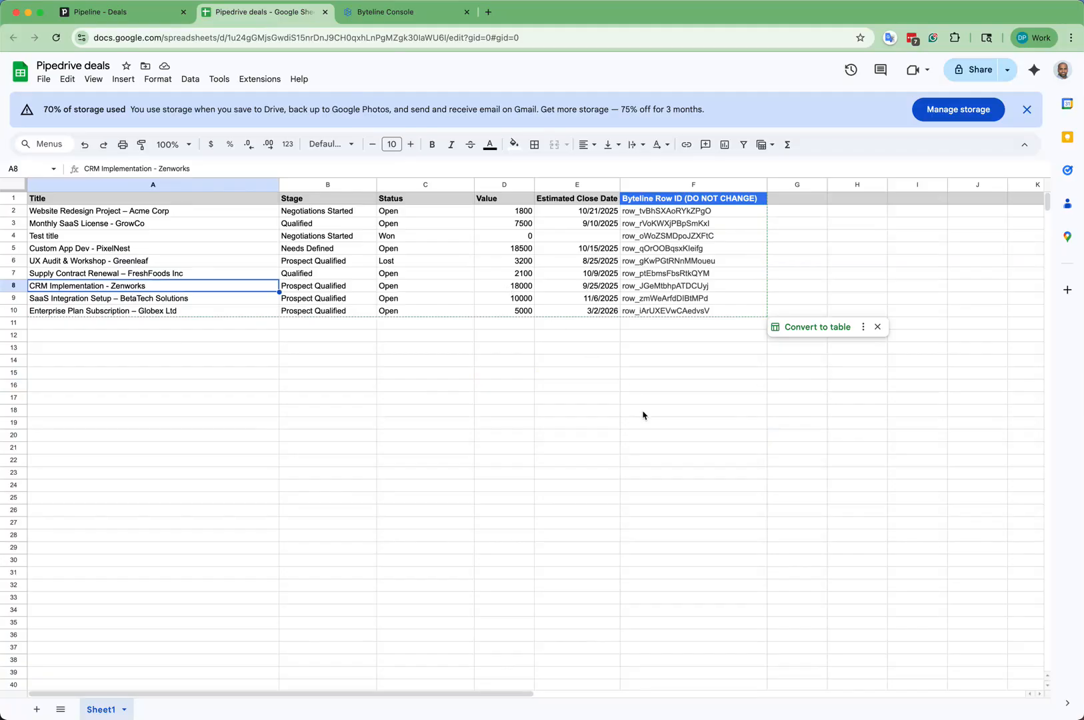
left_click(642, 437)
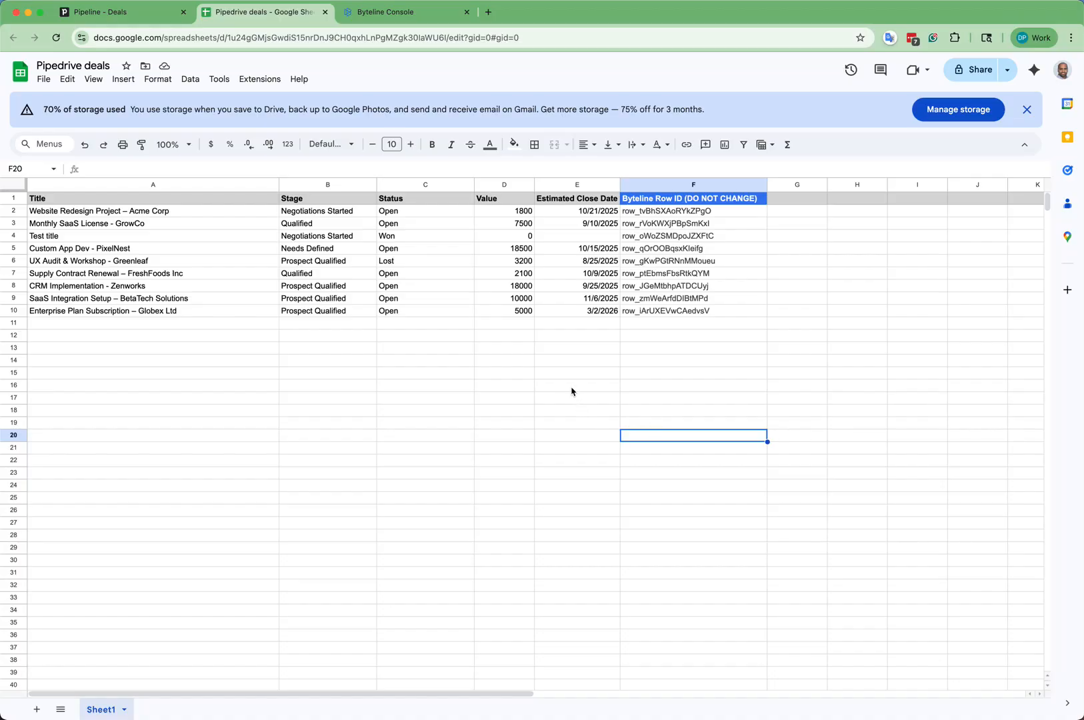
Step: Set the Value of the Enterprise Plan Subscription – Globex Ltd row to 10000 in the spreadsheet
left_click(501, 313)
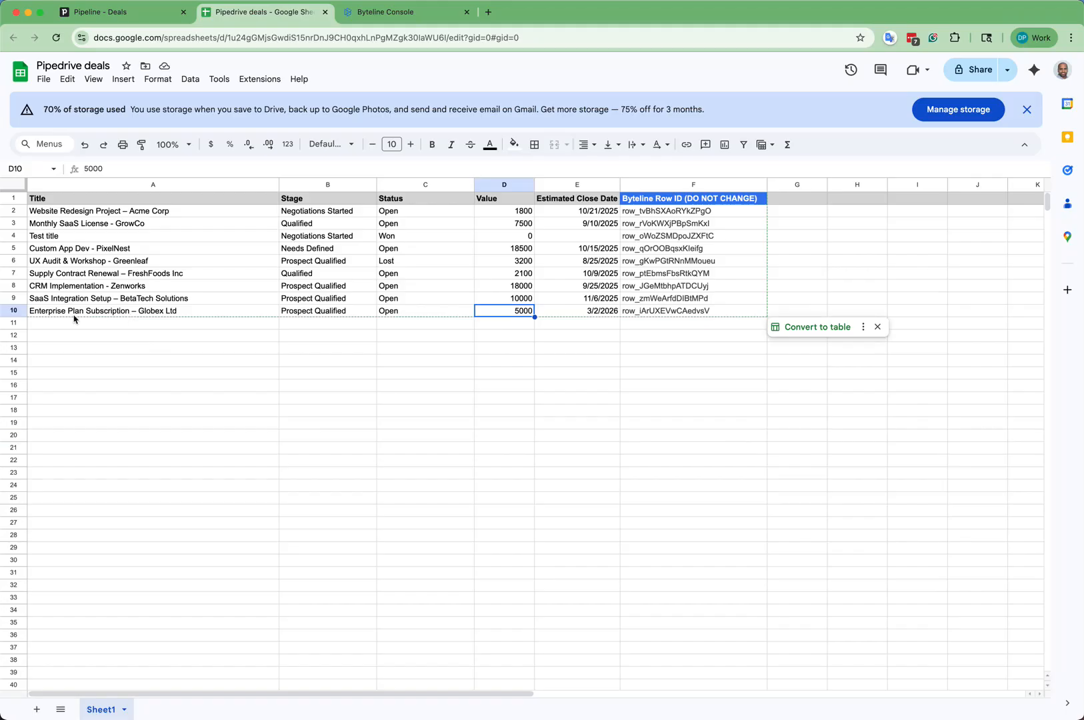
double_click(514, 315)
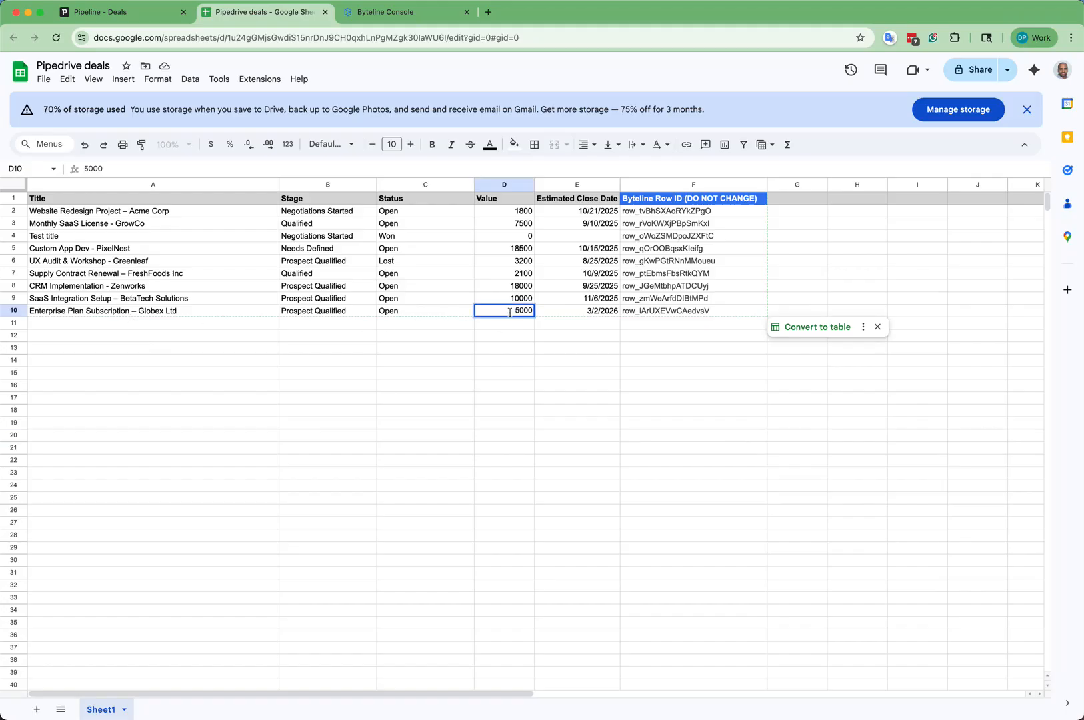
double_click(510, 312)
type("1000")
left_click(513, 395)
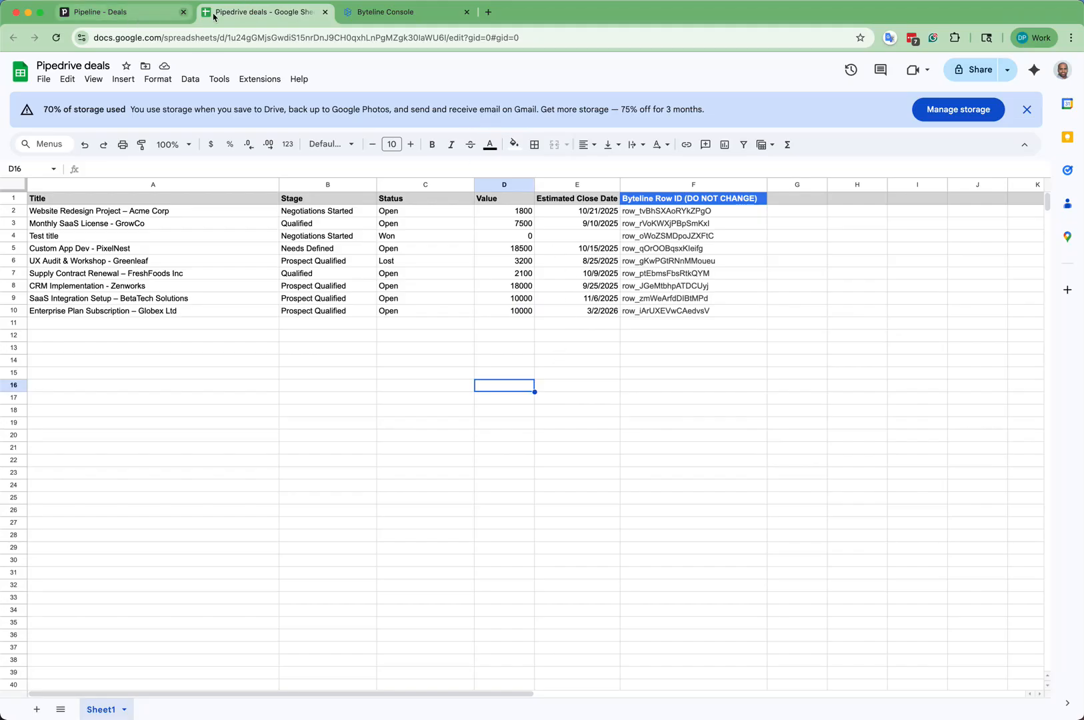
Step: Switch to Byteline, refresh the change history, and examine the details of the newest Google Sheets to Pipedrive update
left_click(380, 13)
left_click(121, 453)
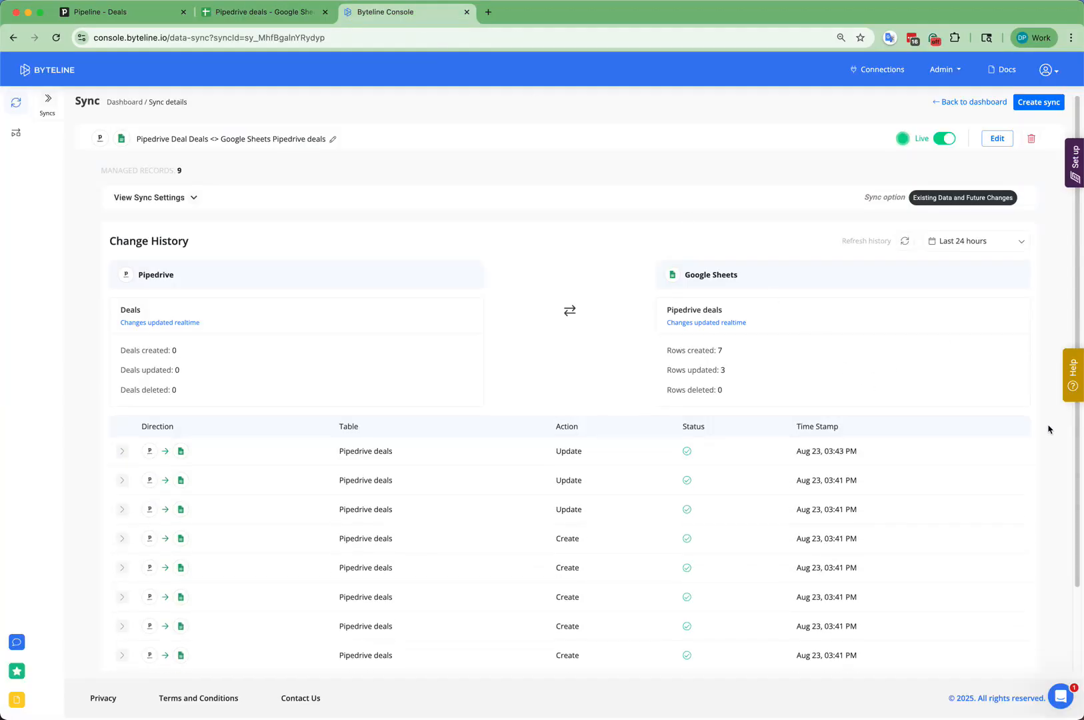
left_click(907, 245)
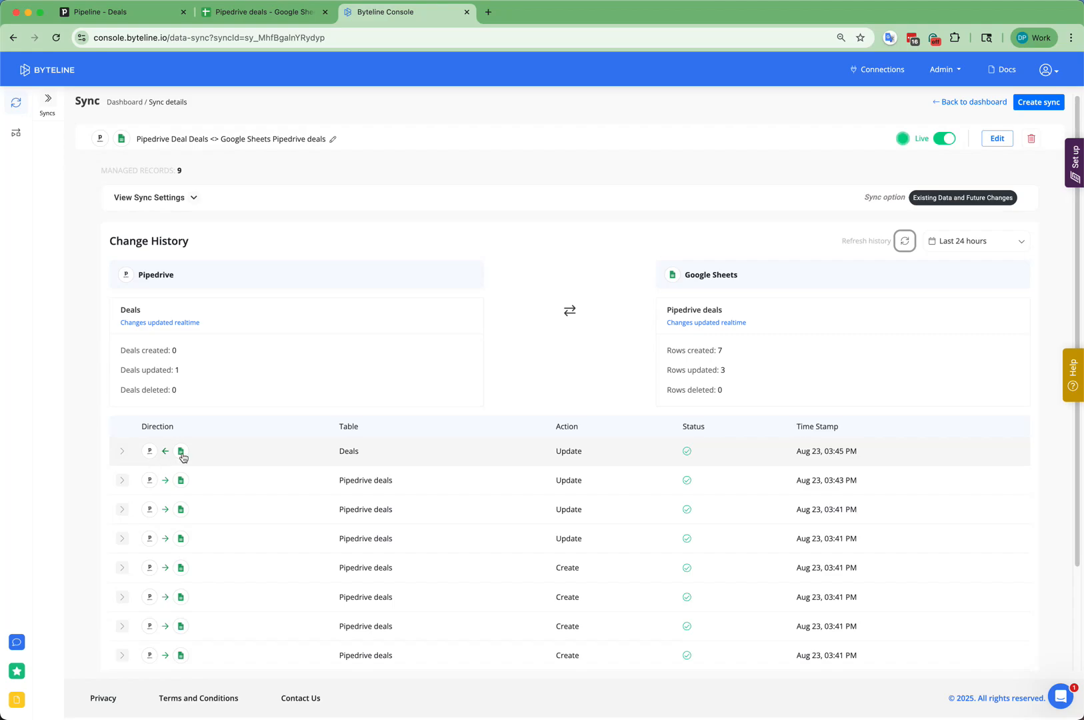
left_click(122, 451)
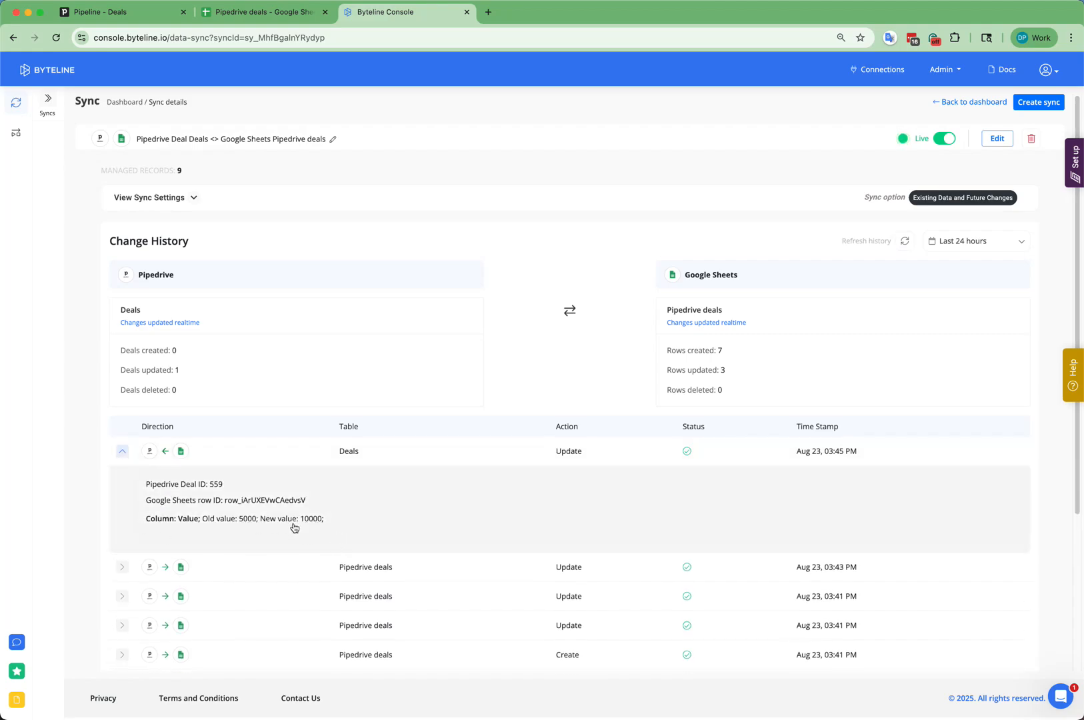
Step: Compare the Enterprise Plan Subscription – Globex Ltd value across the Pipedrive pipeline, the spreadsheet and Byteline's change history
left_click(110, 19)
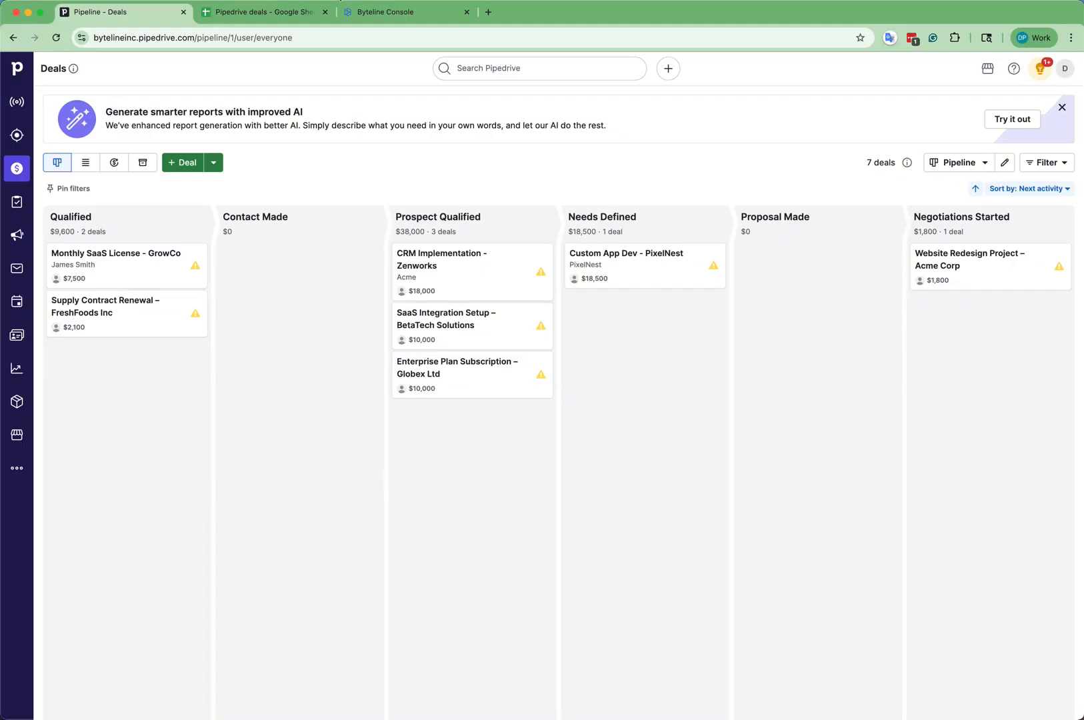
left_click(265, 19)
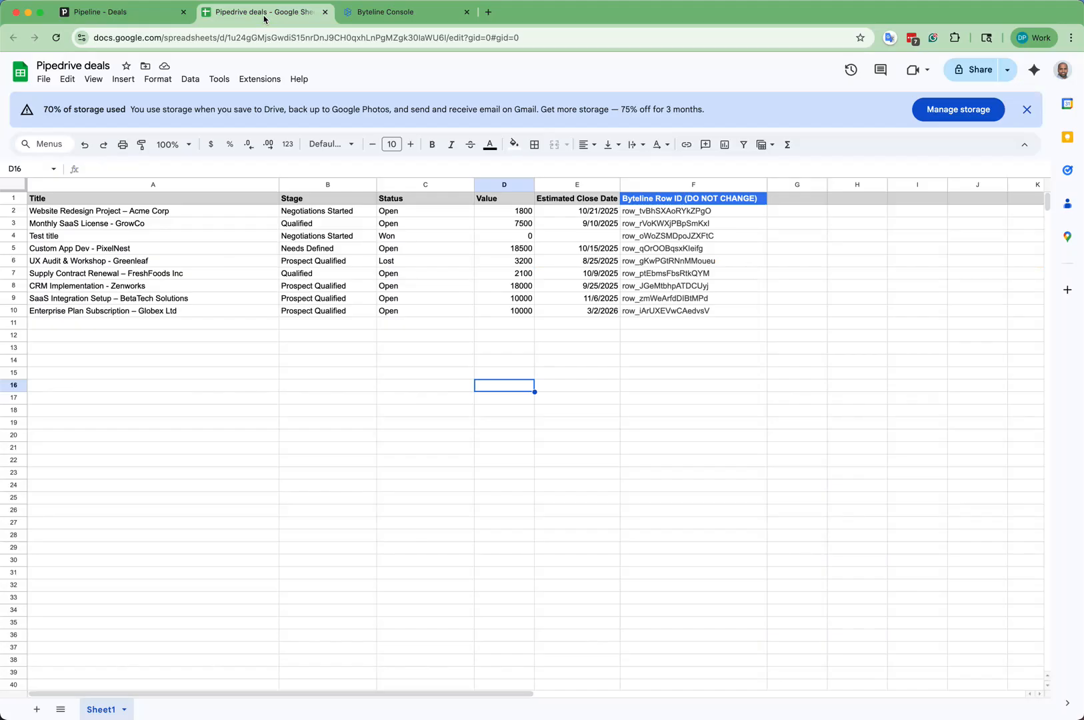
left_click(374, 15)
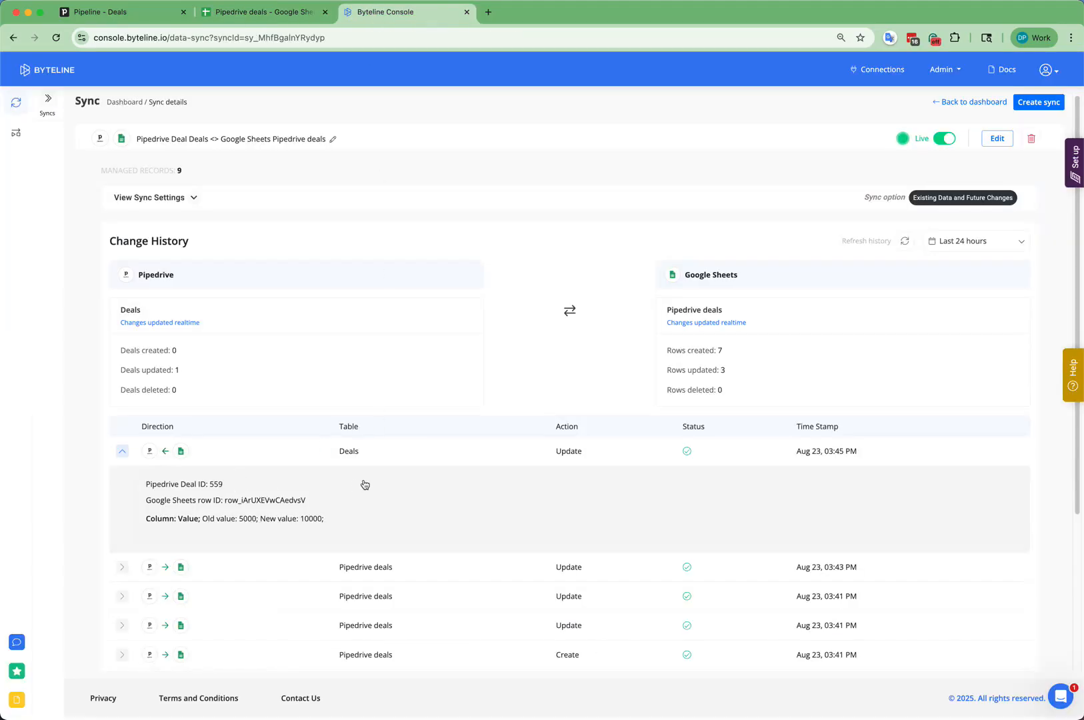
left_click(255, 22)
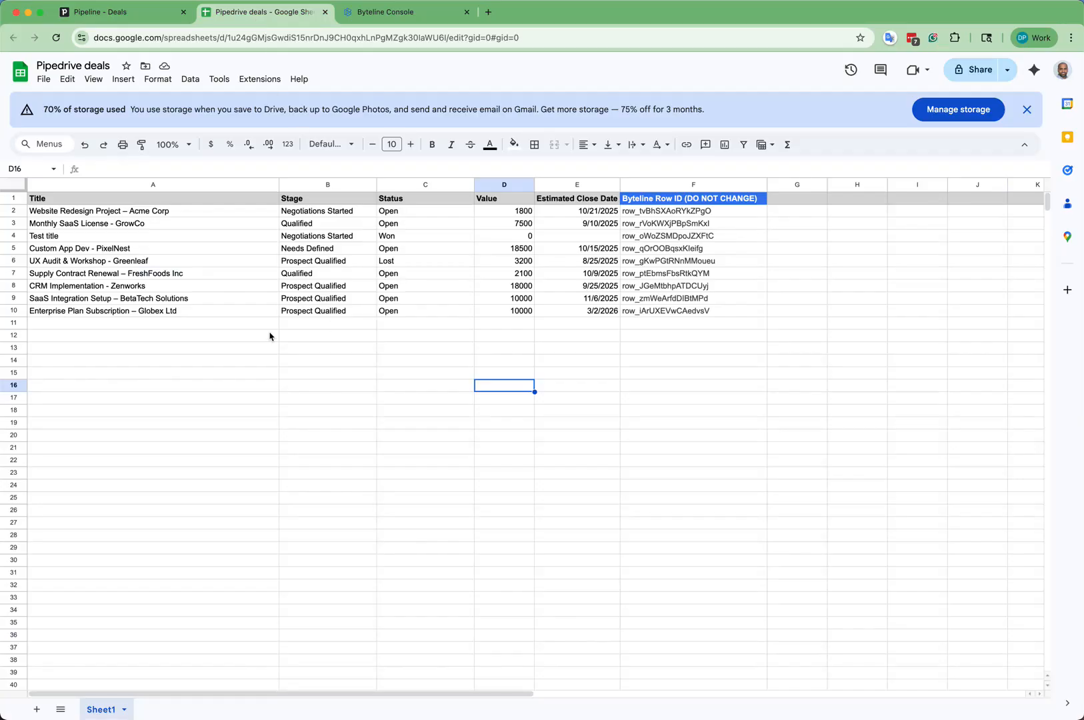
left_click(104, 15)
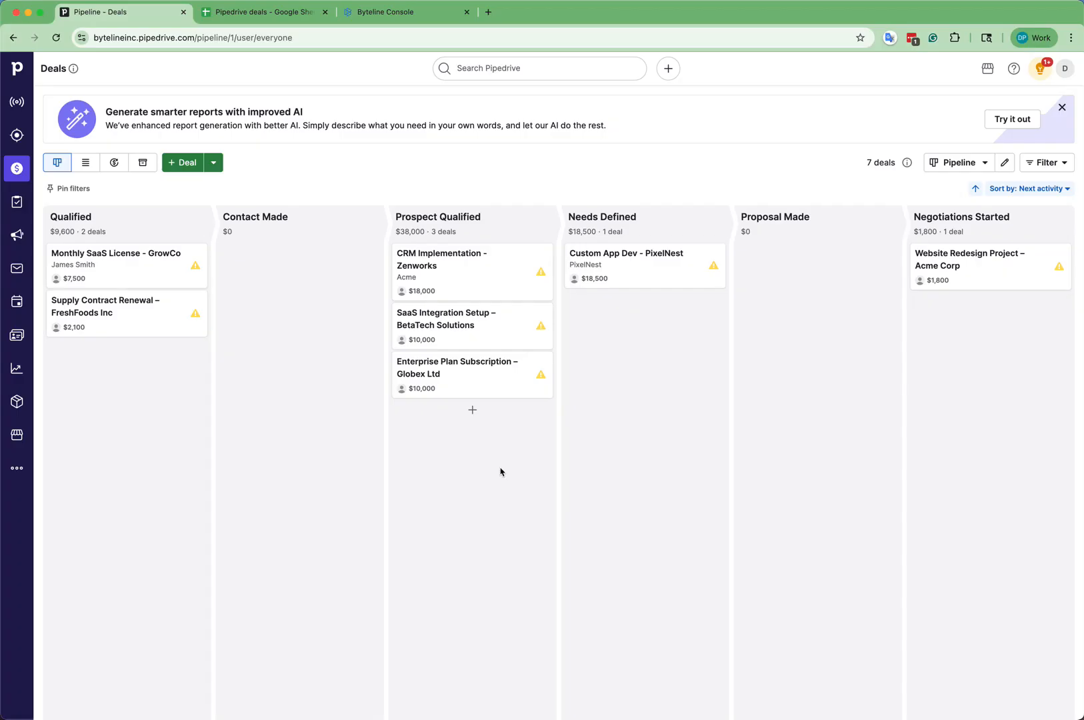